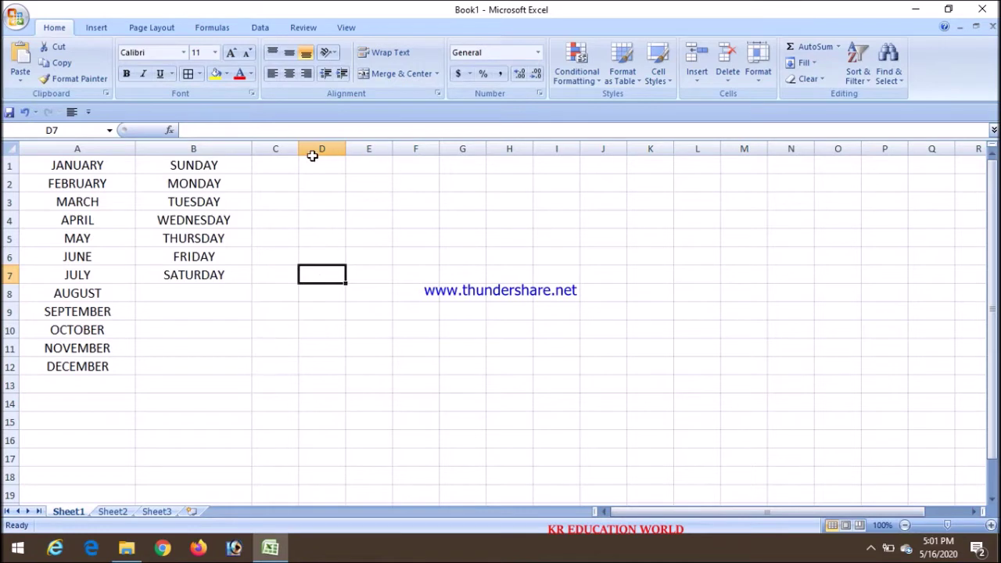
# - Select column A, view its Font settings without changing anything, and bring up its shortcut menu
pyautogui.click(65, 147)
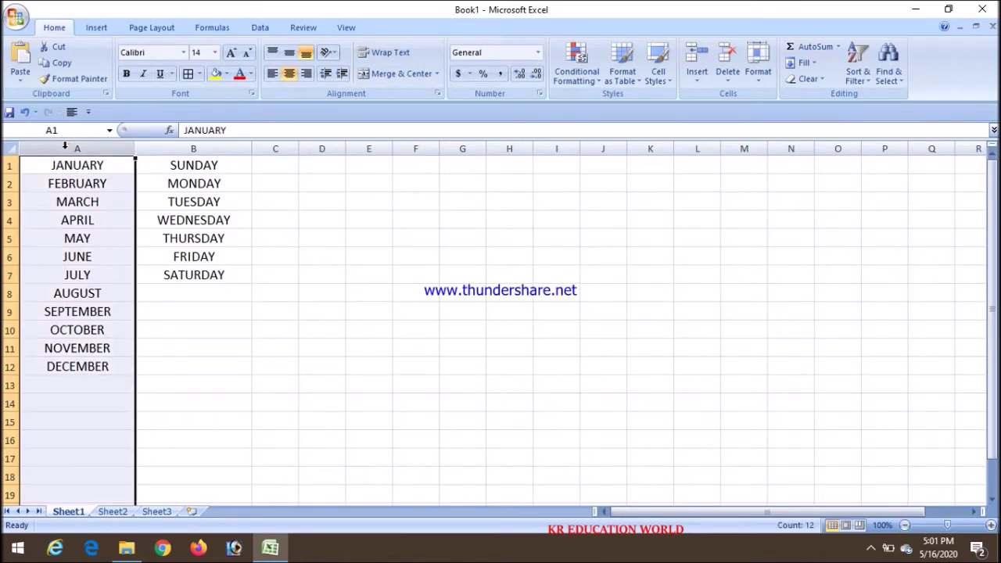
pyautogui.hotkey('shift', 'Right')
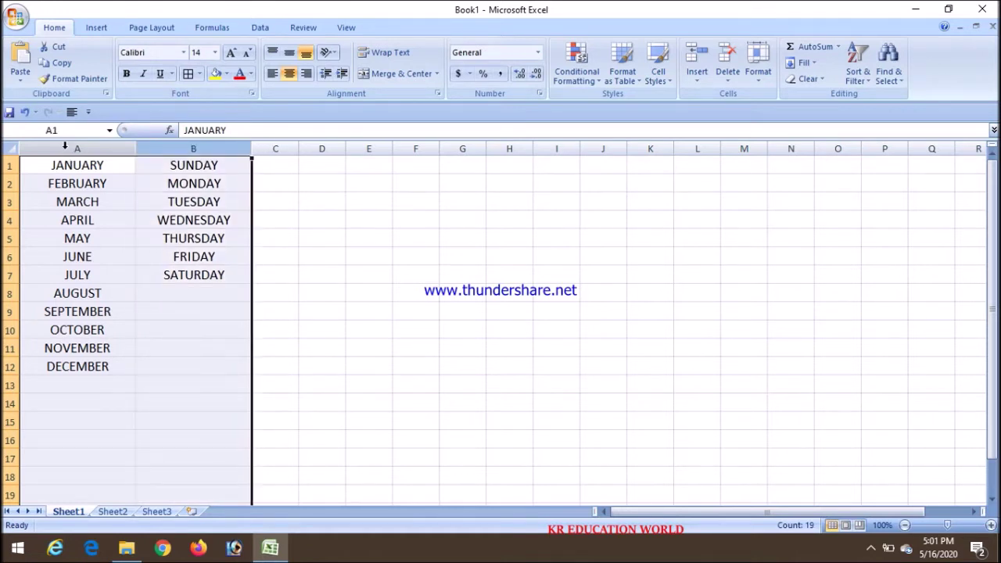
pyautogui.hotkey('shift', 'Left')
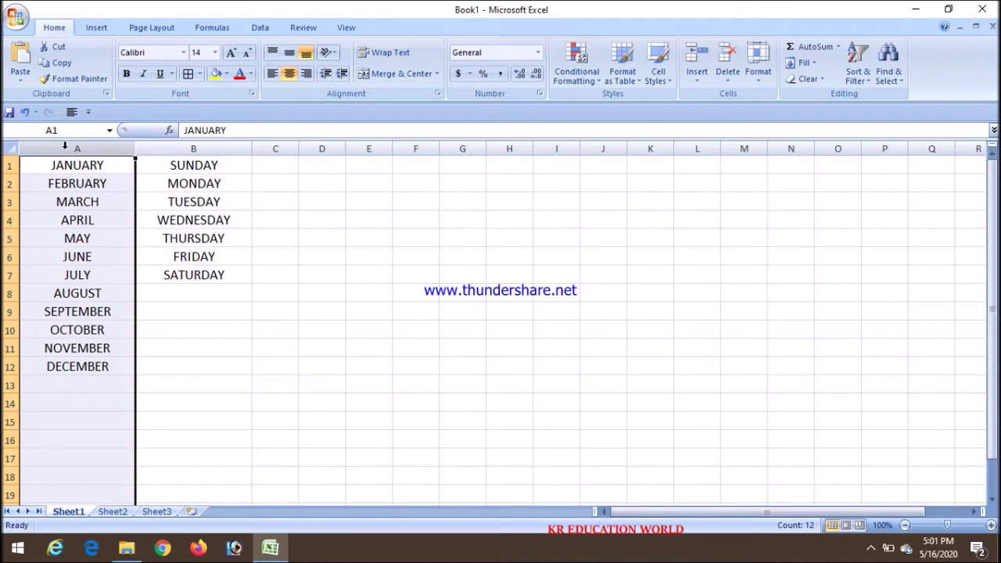
pyautogui.click(251, 93)
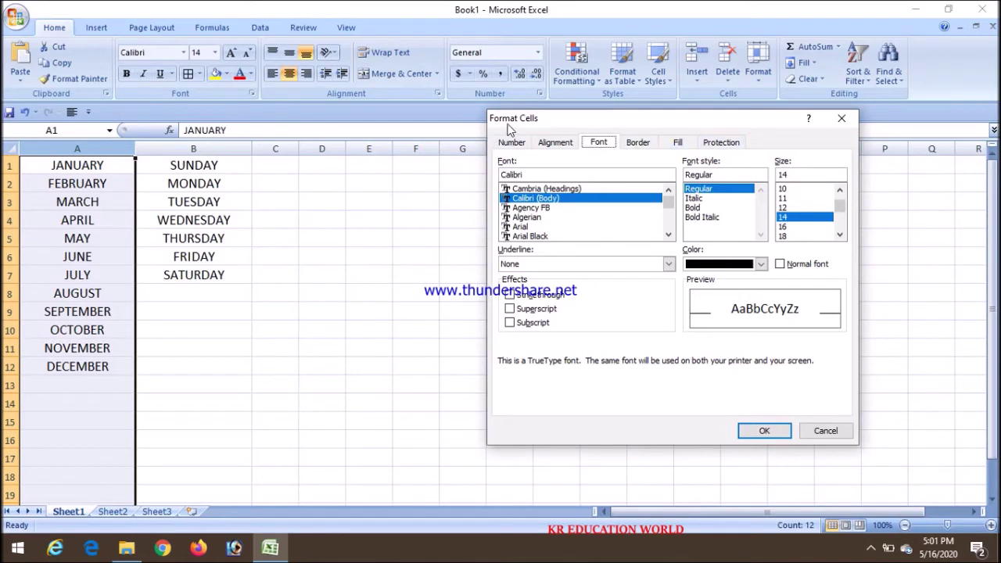
pyautogui.click(827, 431)
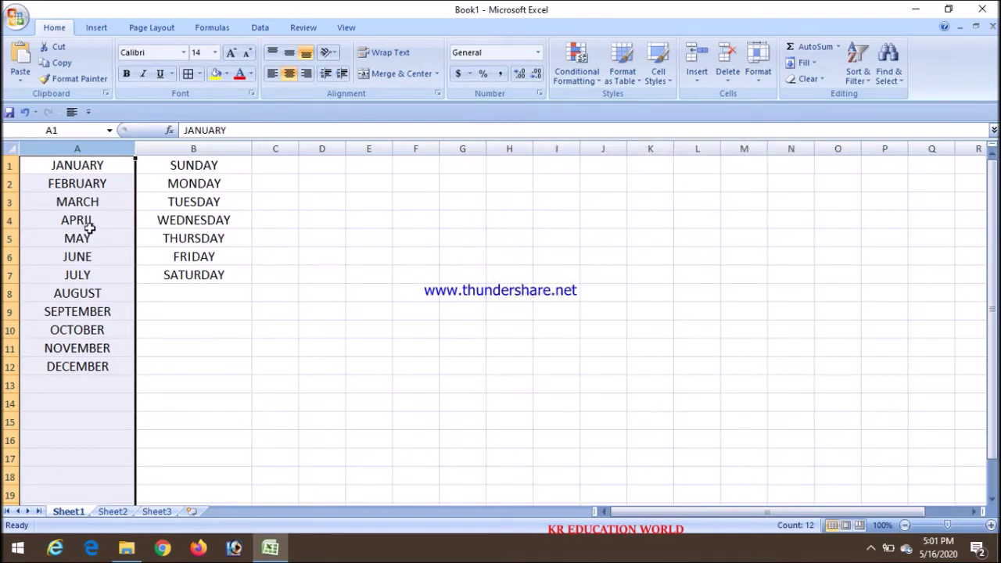
pyautogui.rightClick(92, 180)
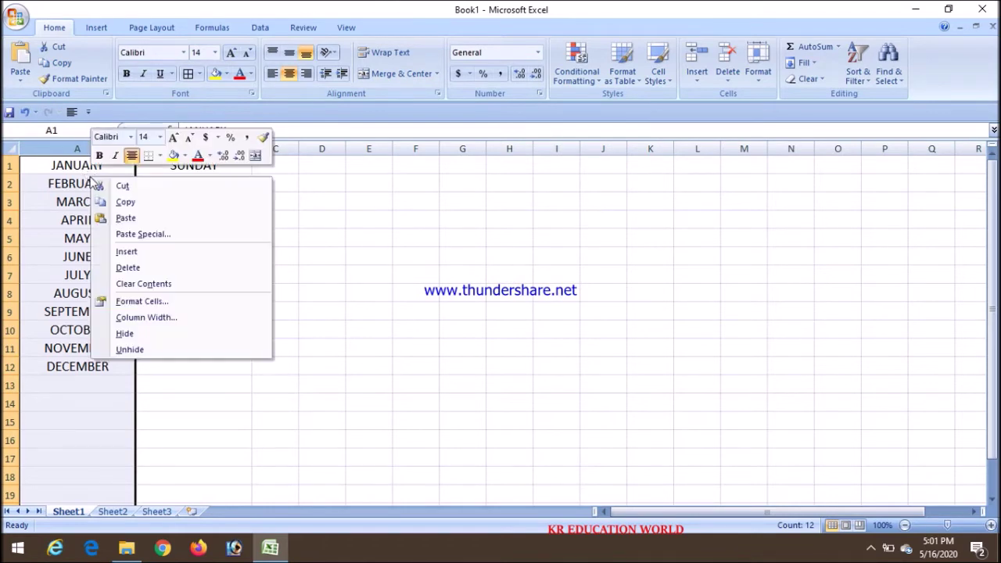
# - Open Format Cells for column A, move the dialog to the upper right, and try Algerian
pyautogui.click(162, 302)
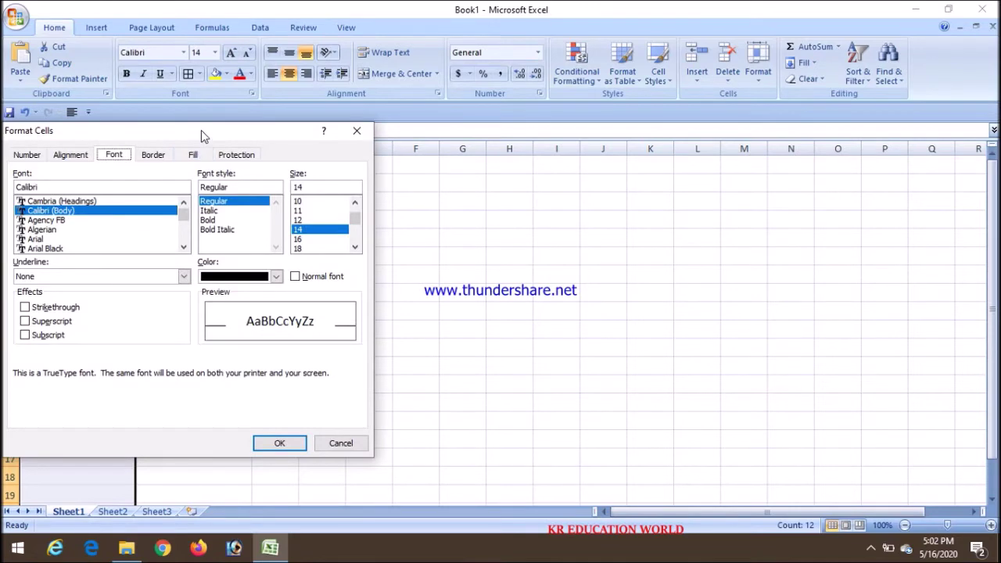
pyautogui.moveTo(201, 130)
pyautogui.mouseDown()
pyautogui.moveTo(828, 53)
pyautogui.moveTo(798, 25)
pyautogui.mouseUp()
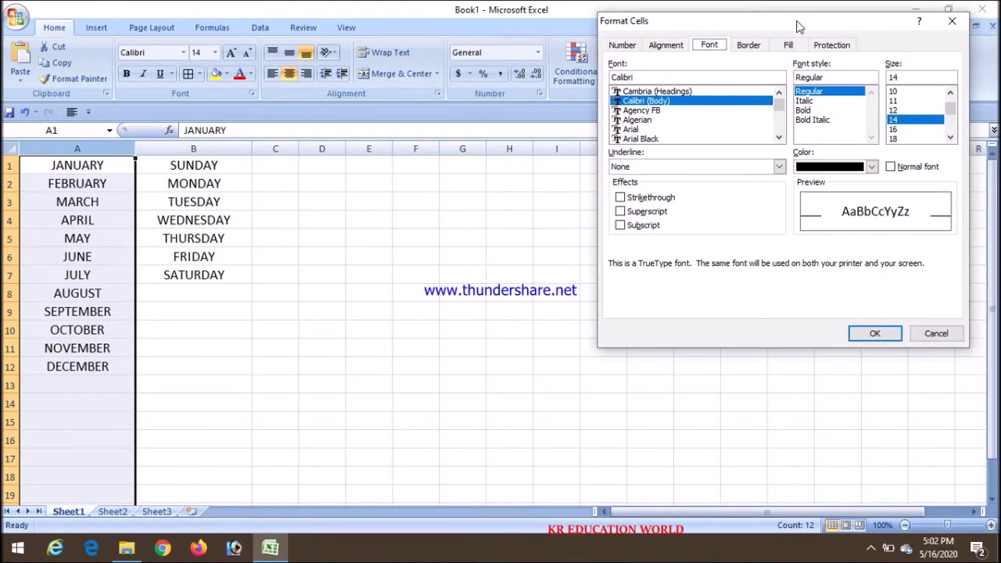
pyautogui.moveTo(798, 26); pyautogui.dragTo(799, 33)
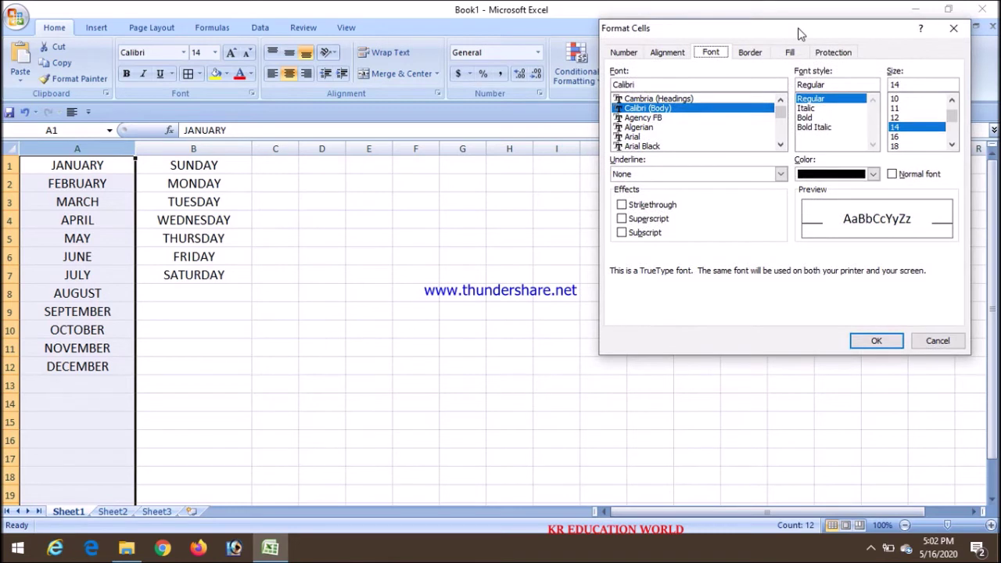
pyautogui.moveTo(799, 33); pyautogui.dragTo(792, 40)
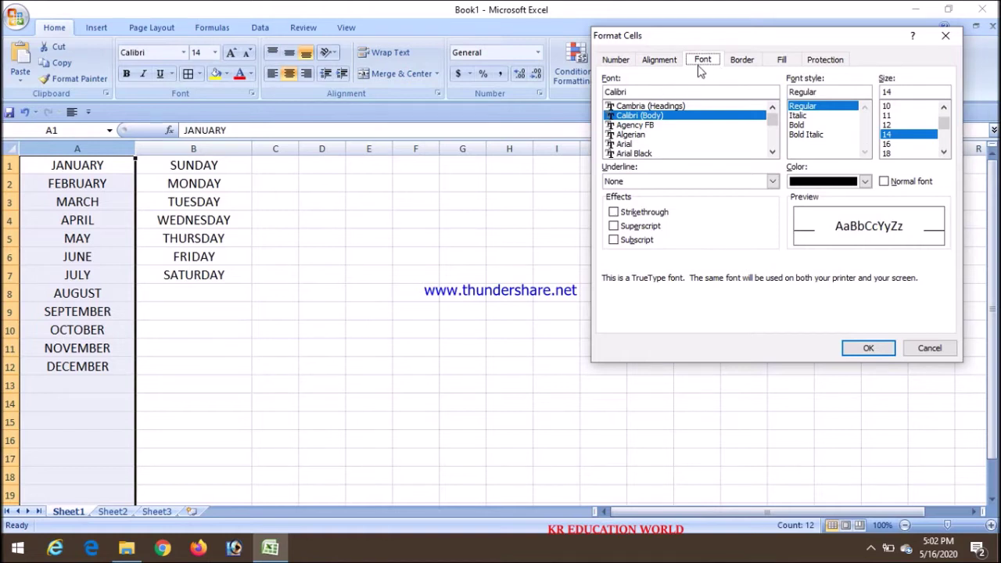
pyautogui.click(649, 135)
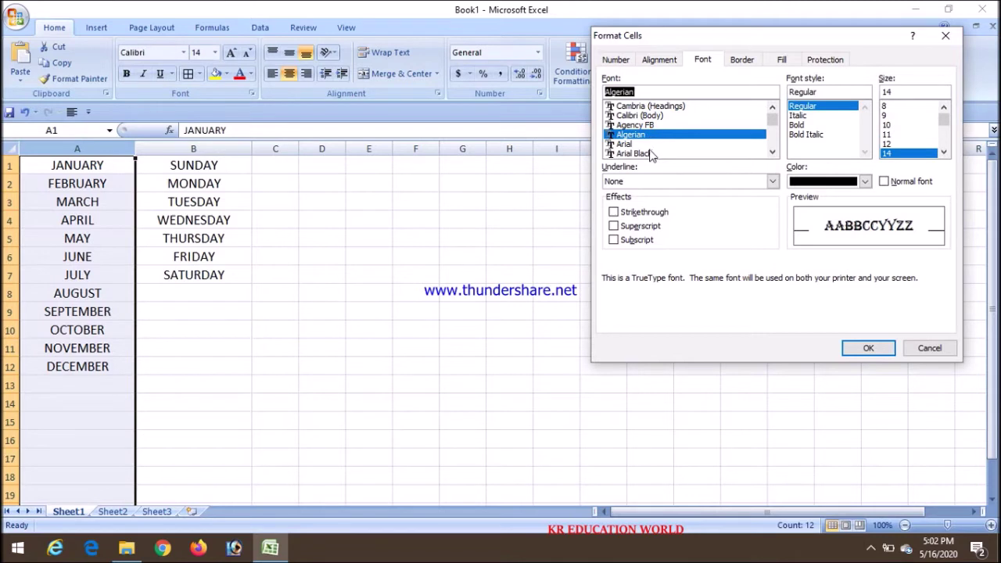
# - Browse the Arial fonts in the font list and settle on Arial Narrow
pyautogui.click(646, 145)
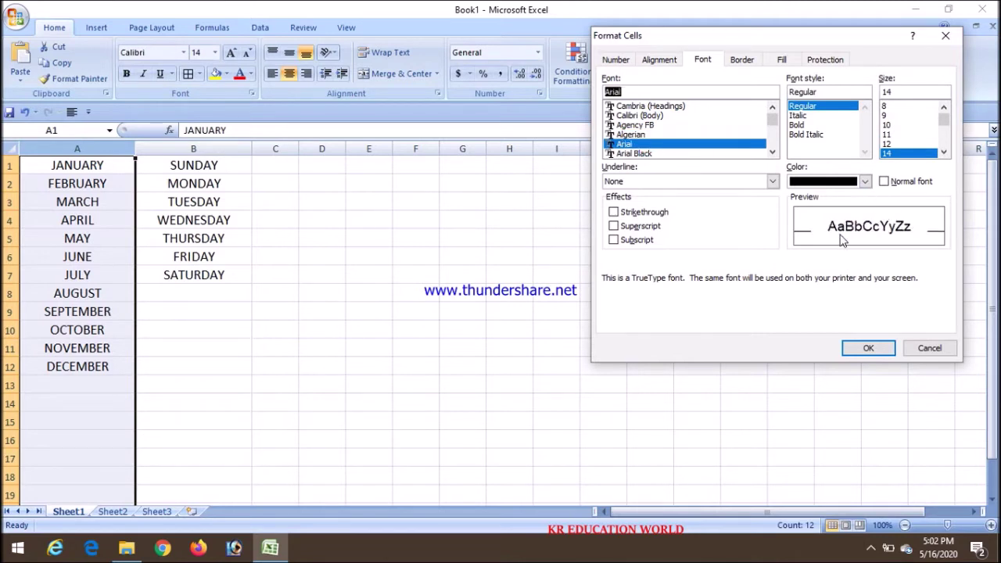
pyautogui.click(867, 239)
pyautogui.click(773, 152)
pyautogui.click(773, 152)
pyautogui.click(772, 151)
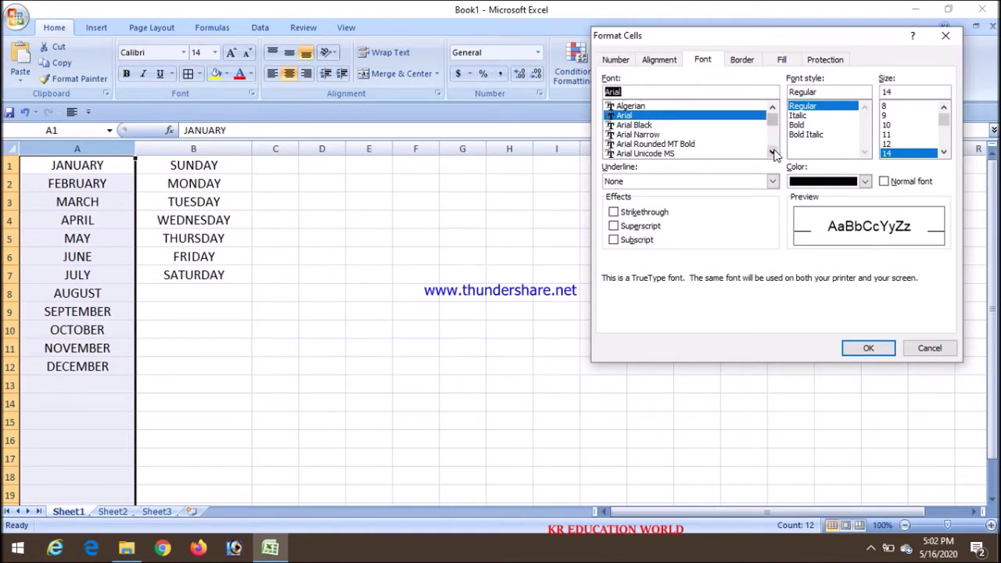
pyautogui.click(679, 125)
pyautogui.click(656, 135)
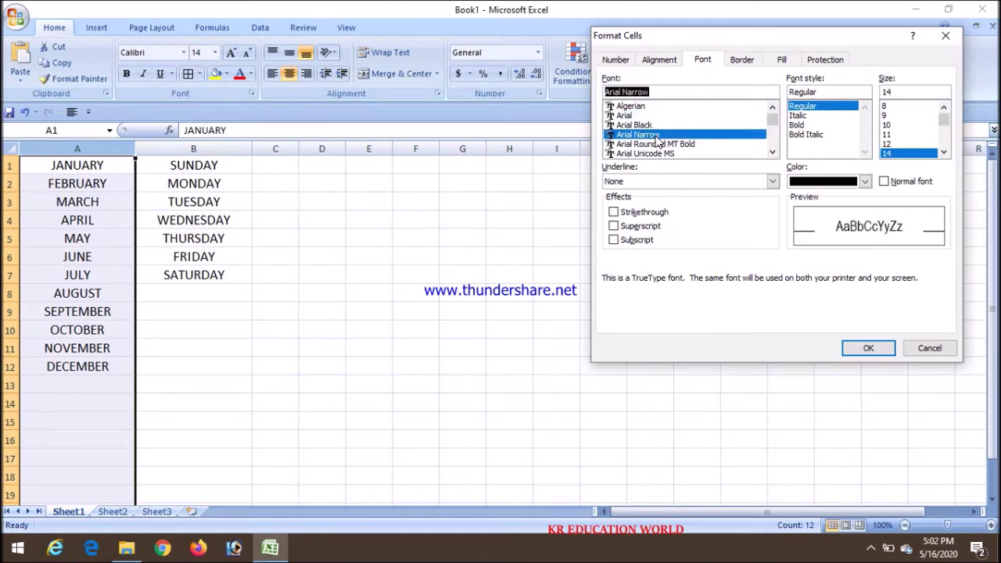
pyautogui.click(658, 145)
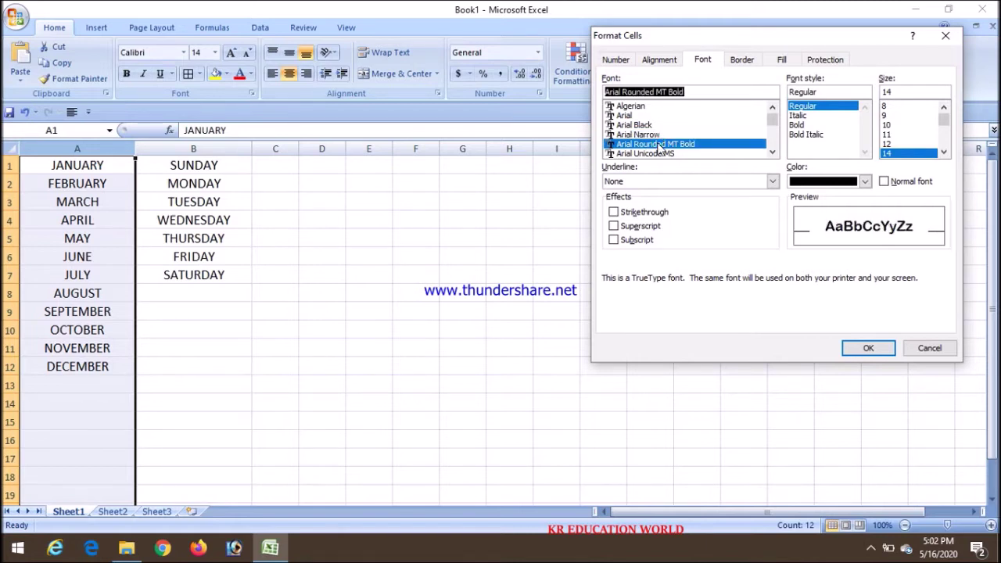
pyautogui.click(662, 154)
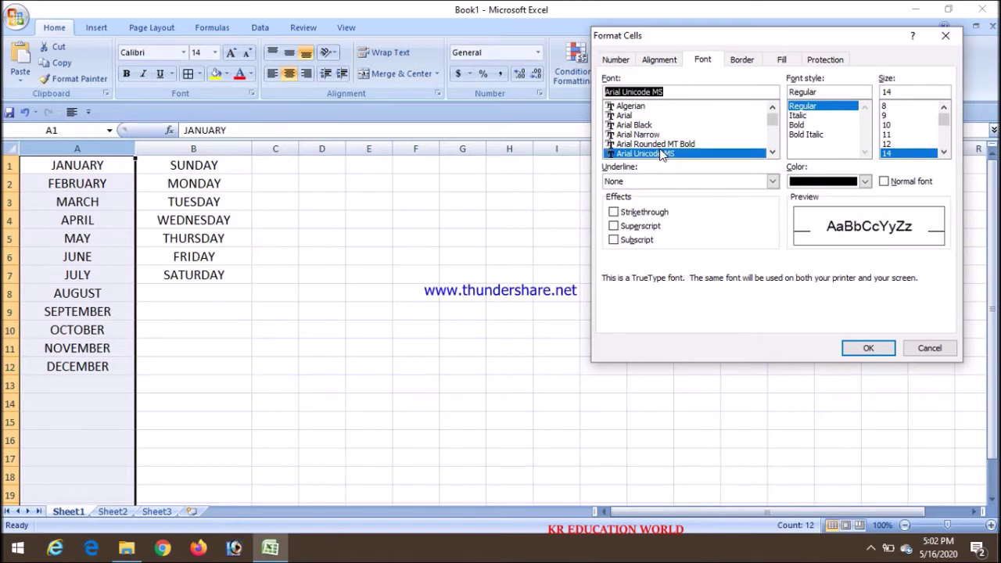
pyautogui.click(649, 135)
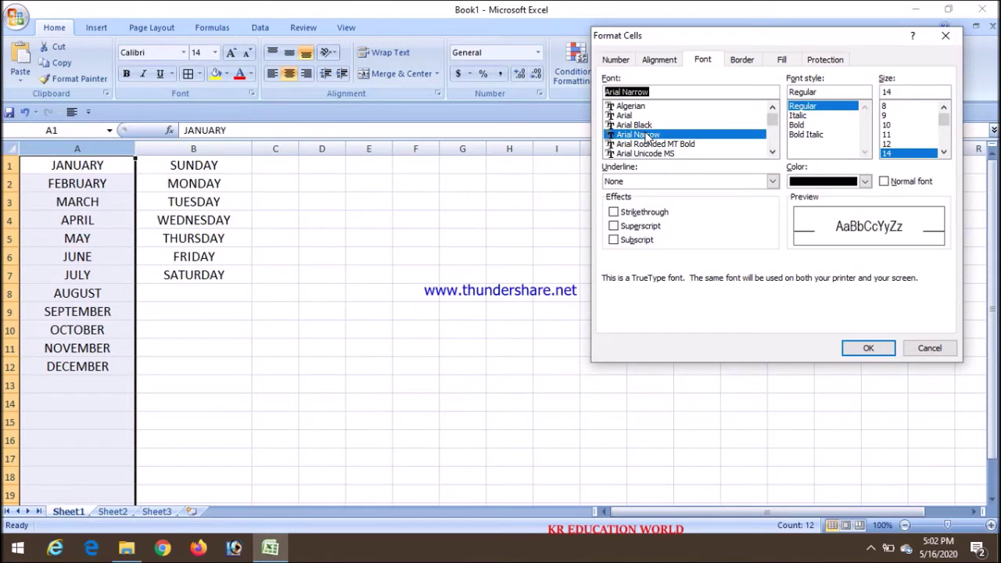
# - Set the font style to Italic after briefly trying Bold
pyautogui.click(799, 116)
pyautogui.click(798, 125)
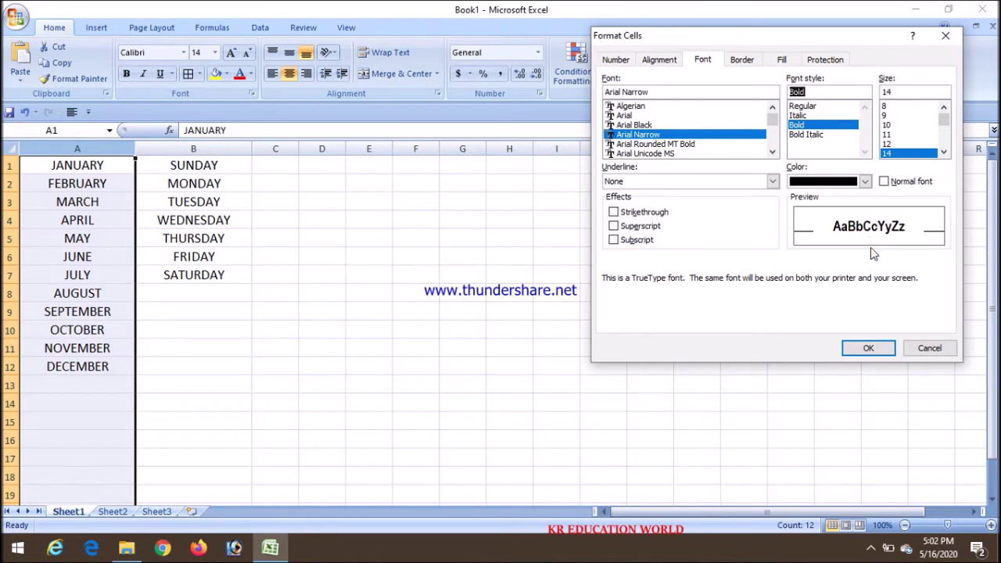
pyautogui.click(812, 116)
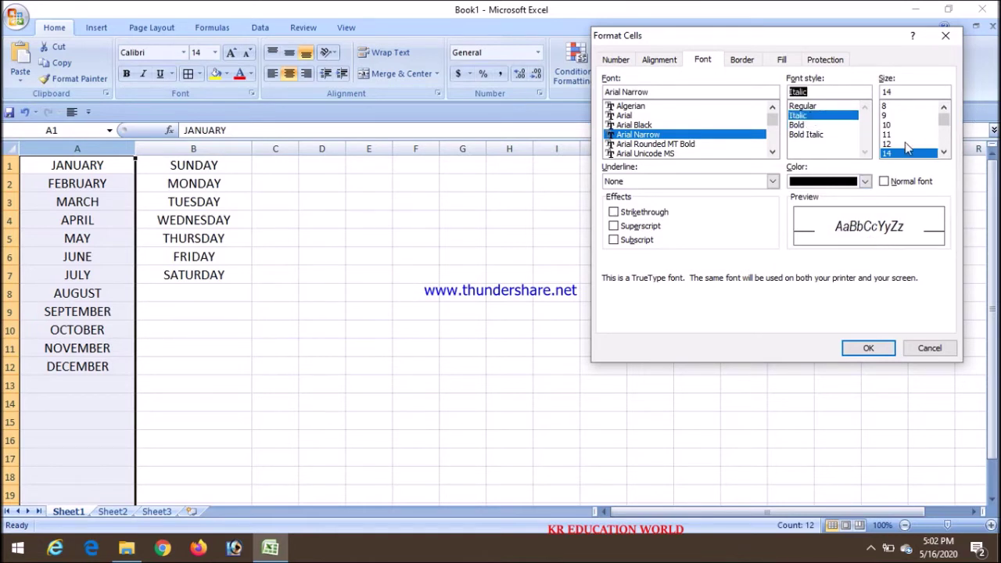
pyautogui.click(944, 154)
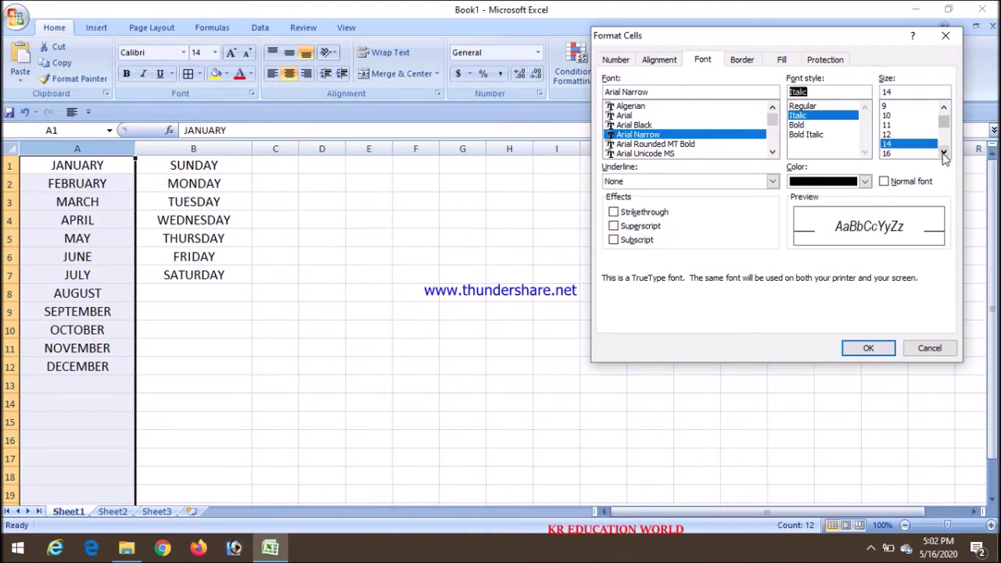
# - Set the font size to 16, try Strikethrough and Superscript, then clear both effects
pyautogui.click(909, 154)
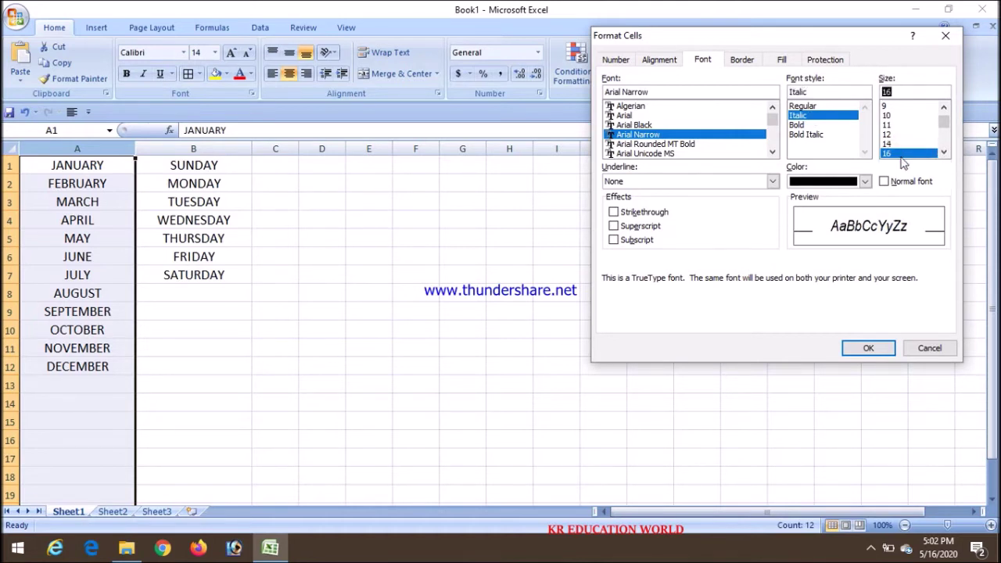
pyautogui.click(614, 213)
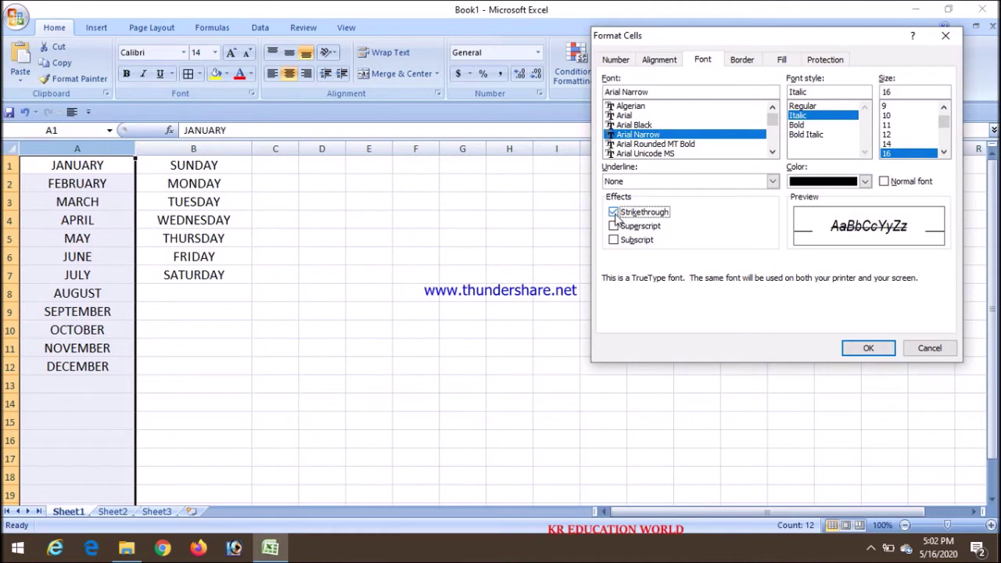
pyautogui.click(614, 226)
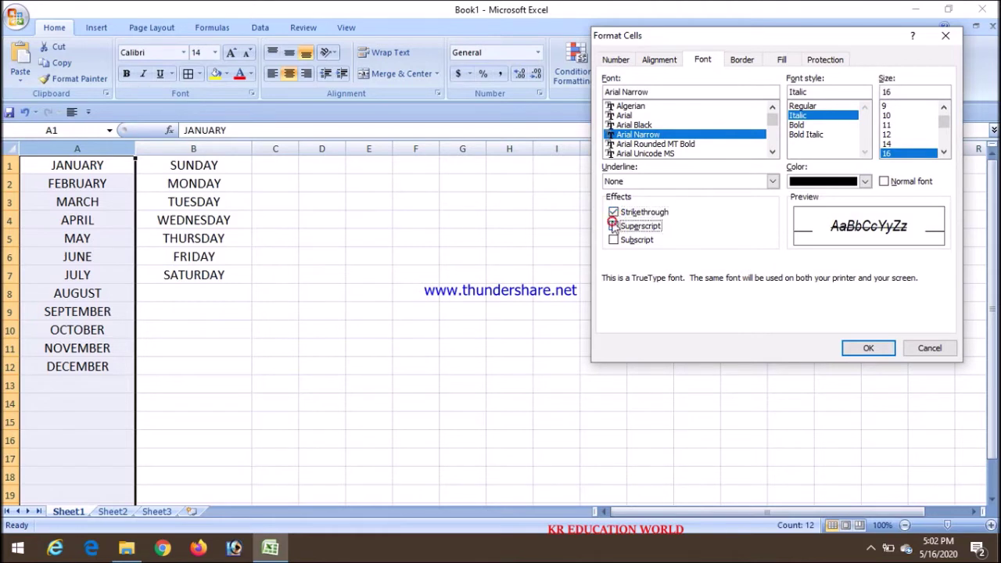
pyautogui.click(614, 213)
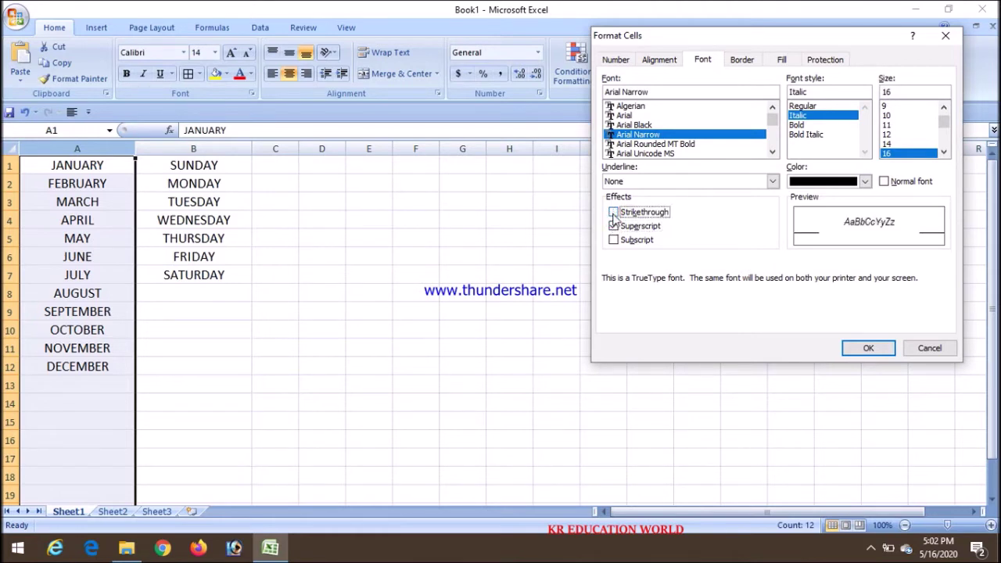
pyautogui.click(614, 226)
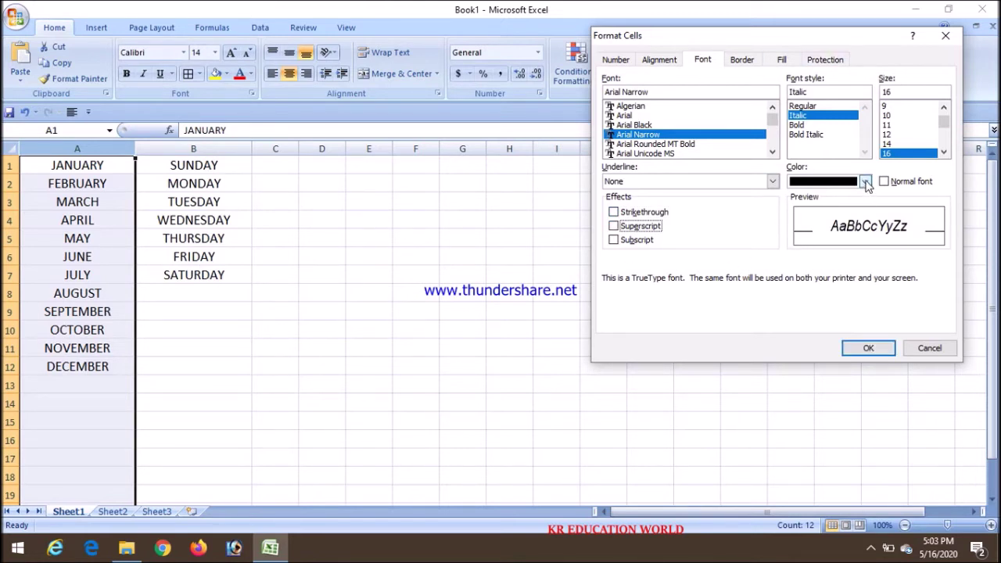
pyautogui.click(773, 181)
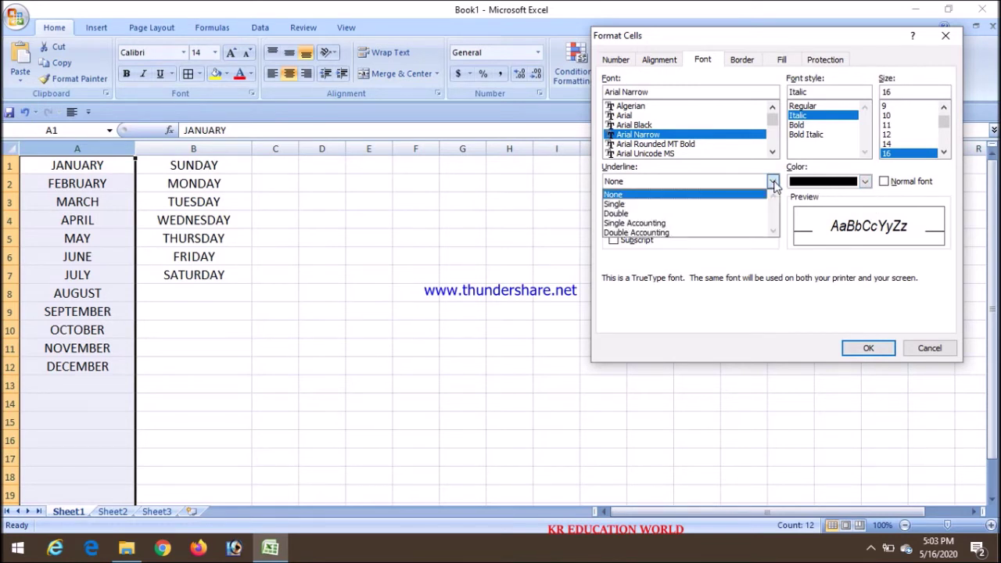
# - Keep Underline at None and set the month font colour to light blue instead of red
pyautogui.click(714, 263)
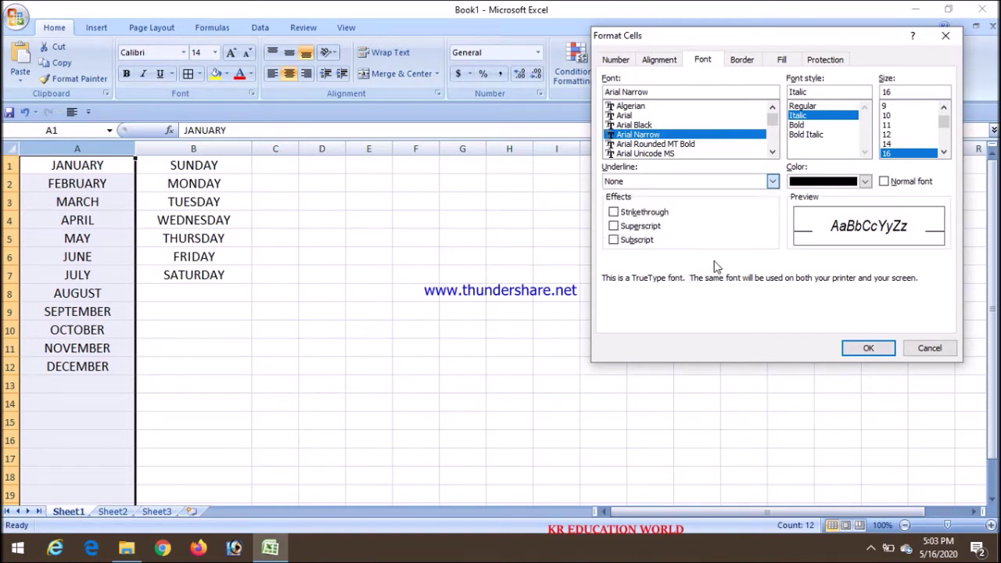
pyautogui.click(866, 182)
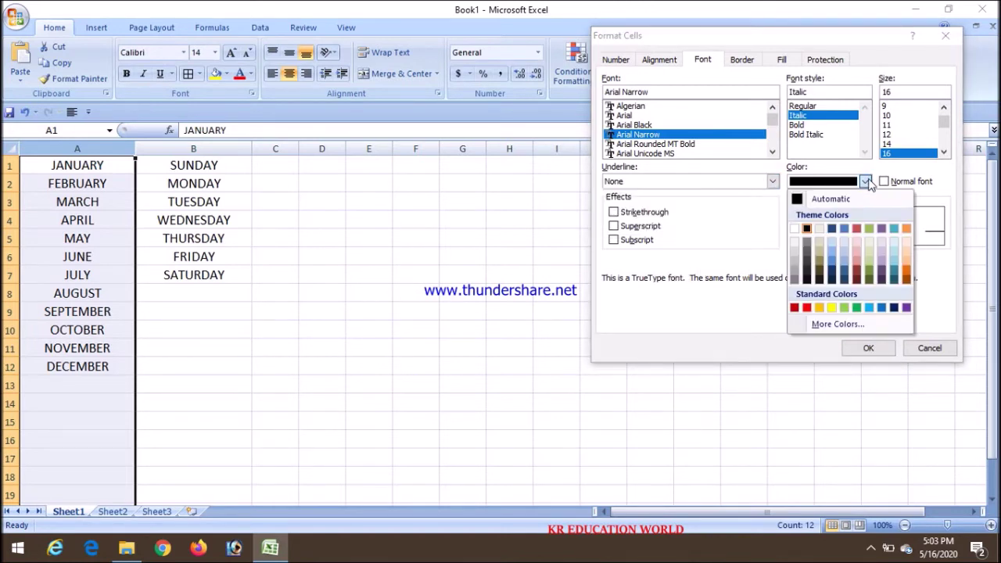
pyautogui.click(807, 308)
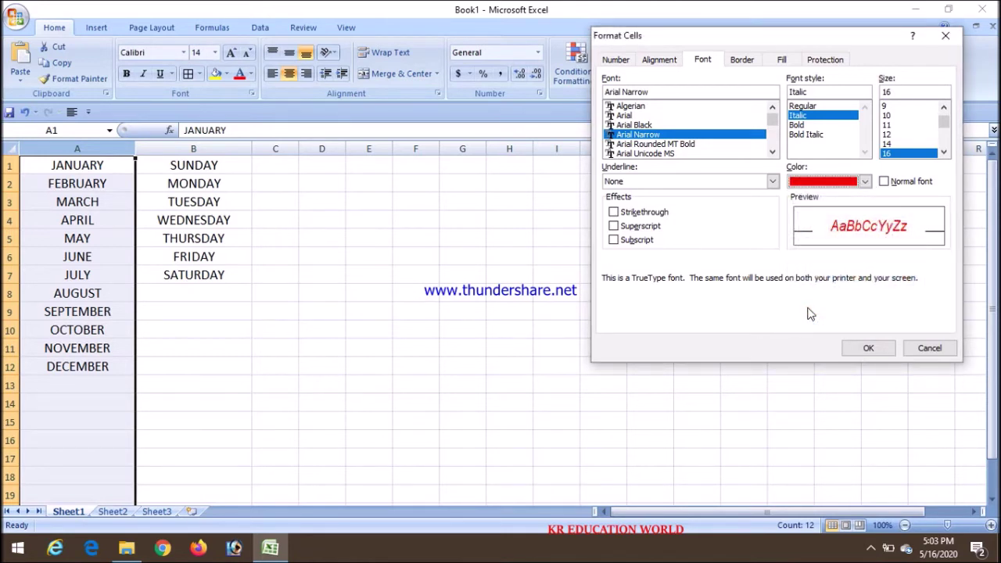
pyautogui.click(866, 182)
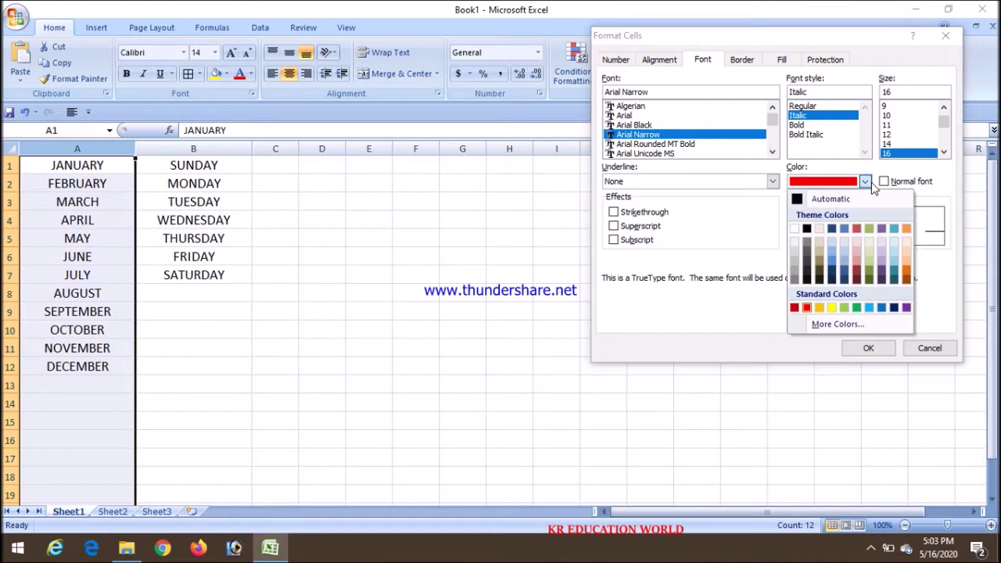
pyautogui.click(874, 309)
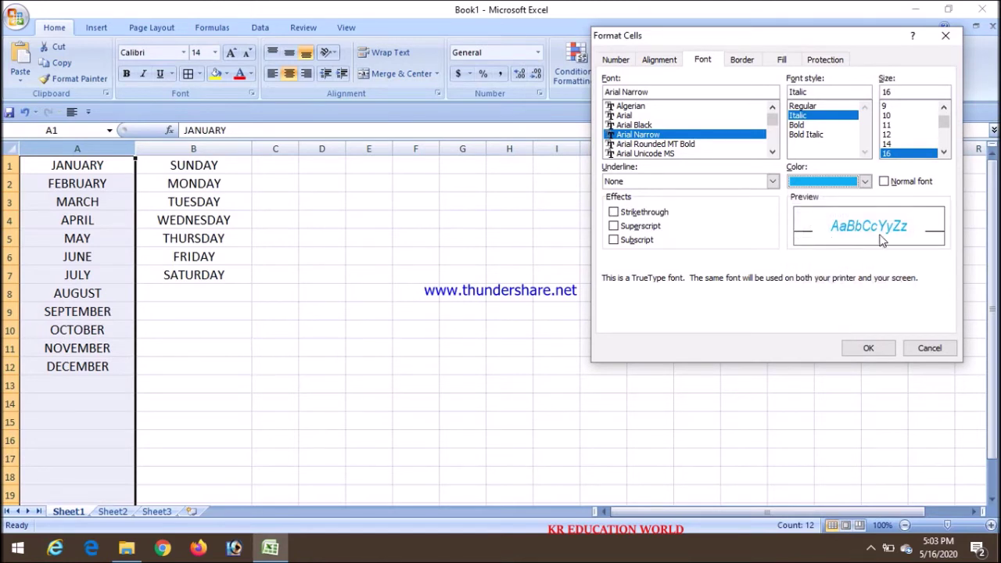
pyautogui.click(868, 349)
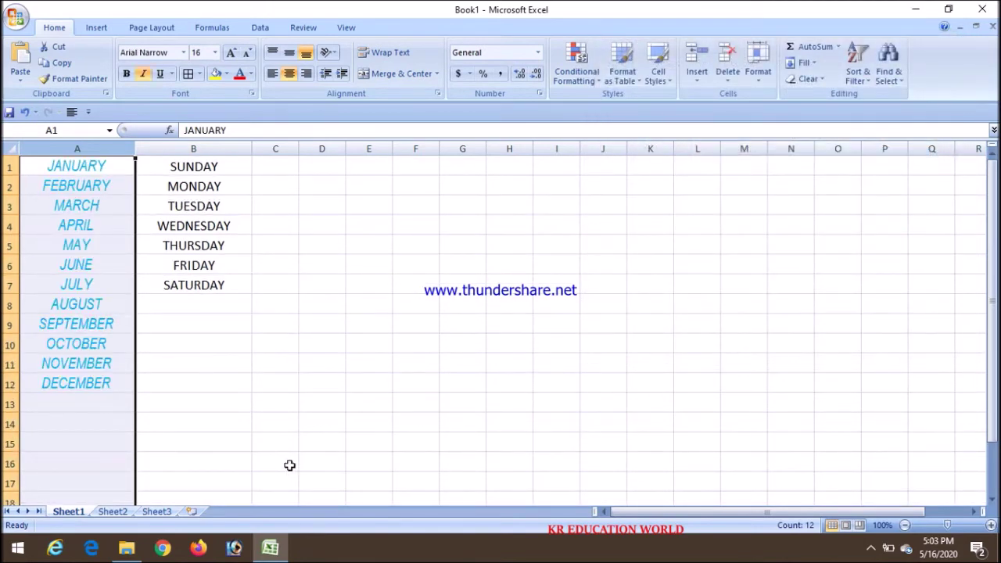
# - Deselect column A to view the light-blue 16-point Arial Narrow Italic months
pyautogui.click(198, 326)
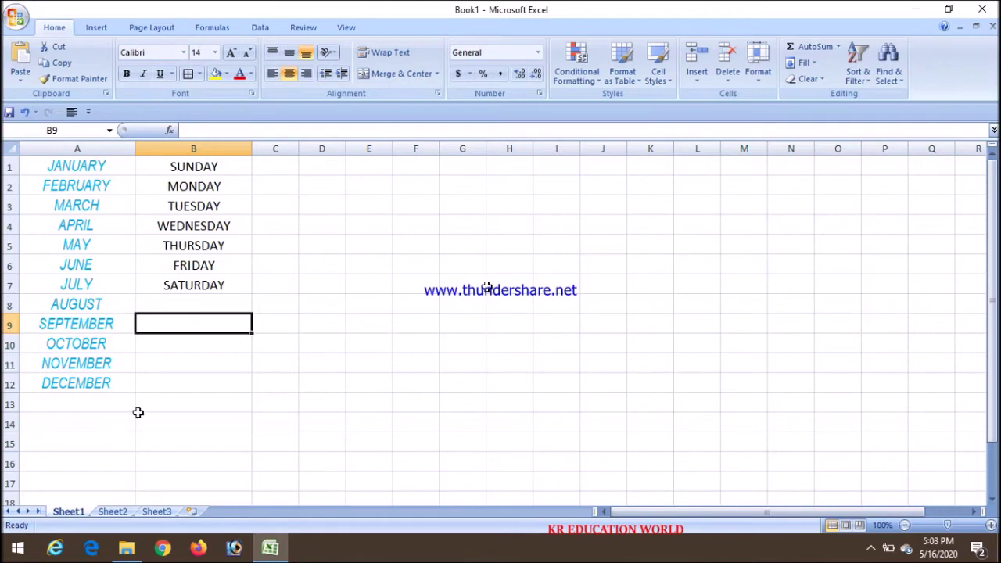
pyautogui.click(461, 288)
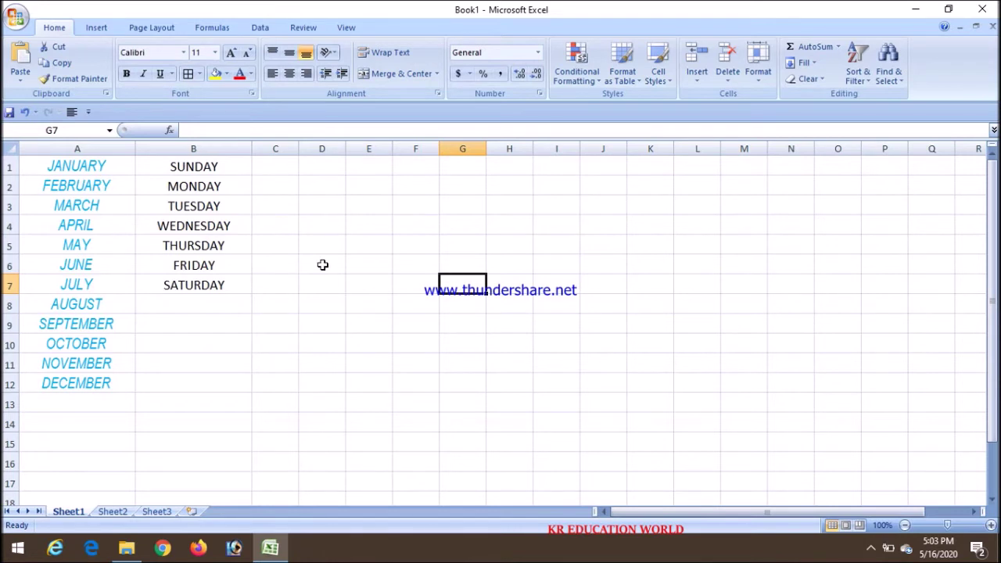
# - Select column B, open Format Cells on the Border tab, and choose the double-line style
pyautogui.click(214, 146)
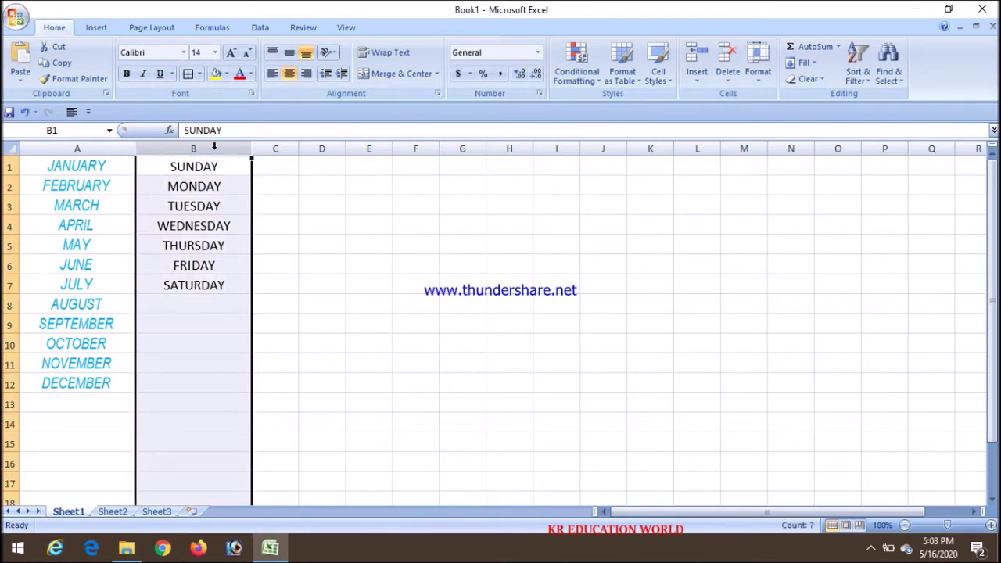
pyautogui.click(251, 93)
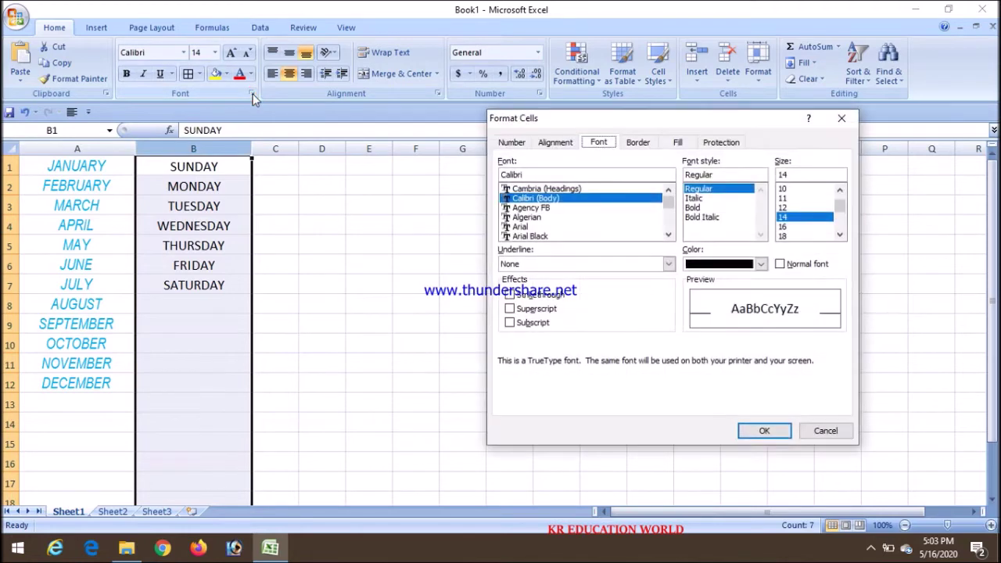
pyautogui.click(639, 145)
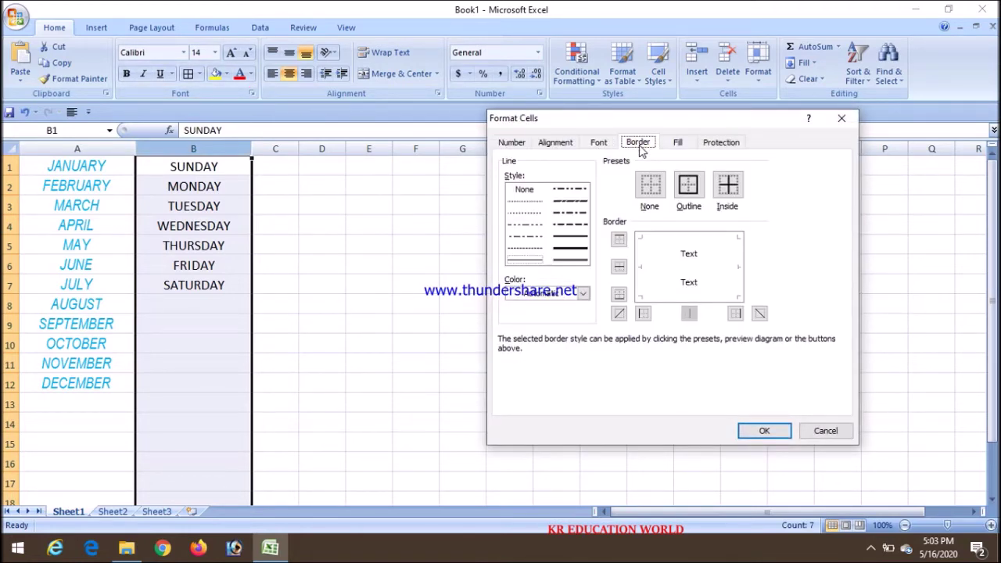
pyautogui.click(571, 190)
pyautogui.click(532, 239)
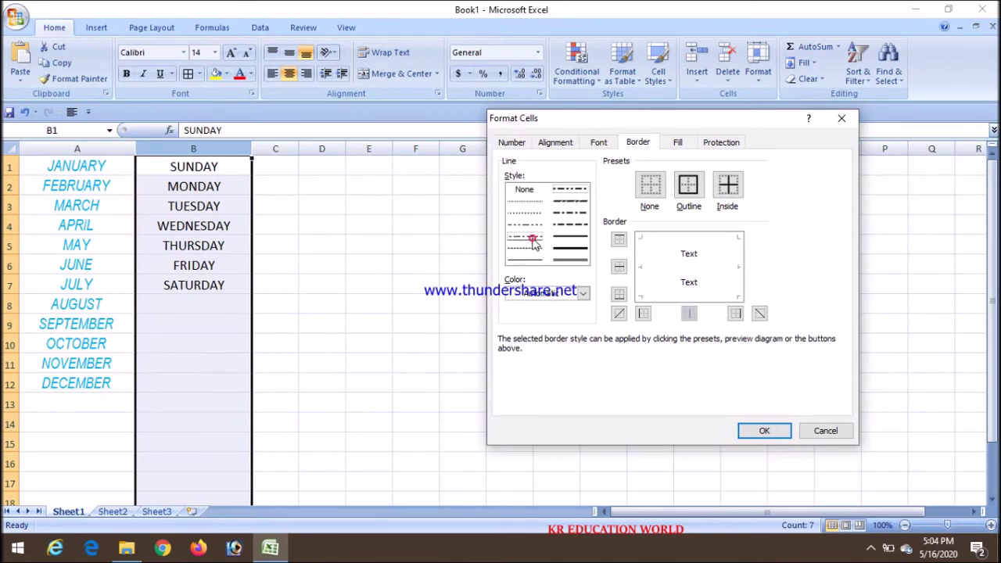
pyautogui.click(569, 261)
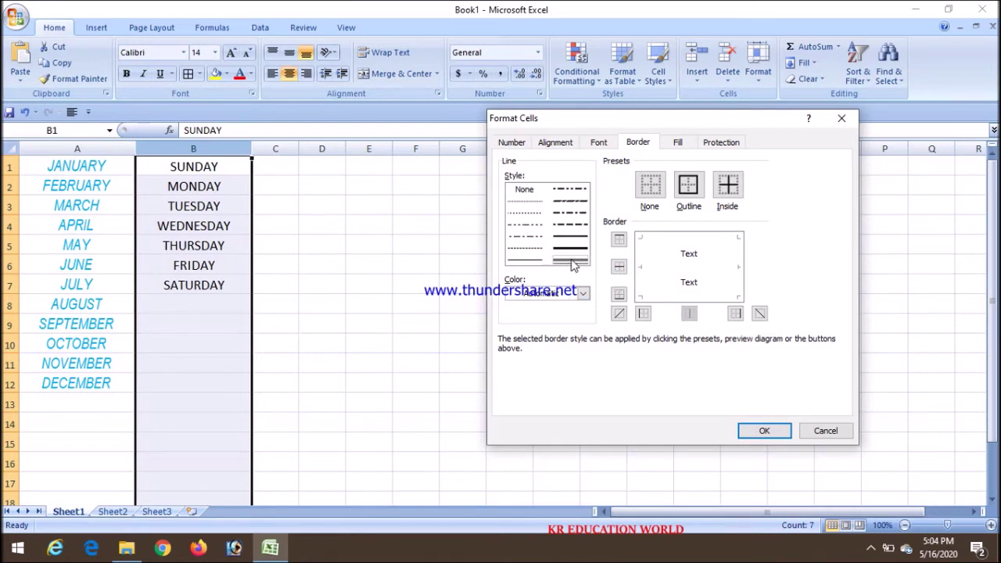
pyautogui.click(584, 294)
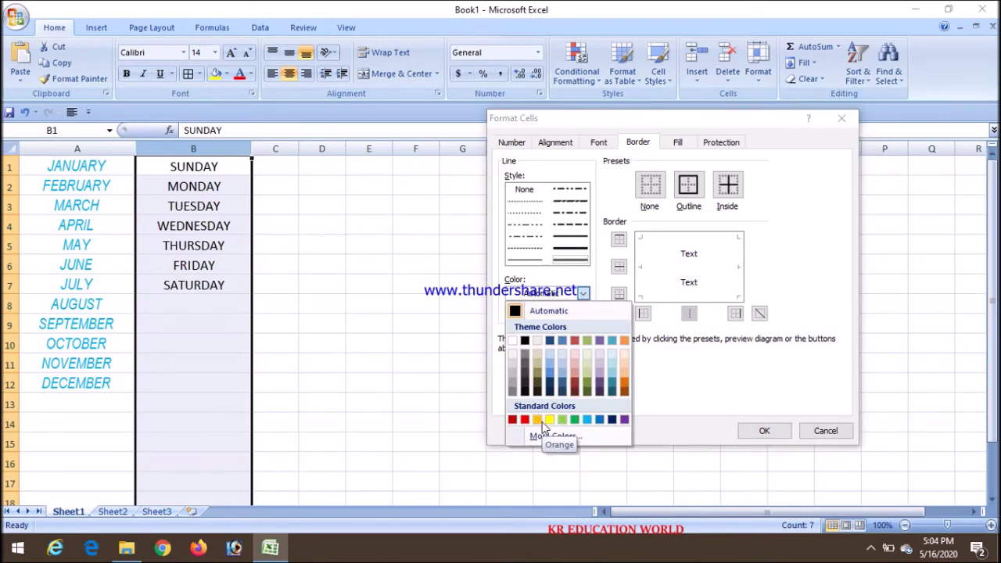
# - Apply light peach outline and inside horizontal borders to column B and confirm
pyautogui.click(625, 363)
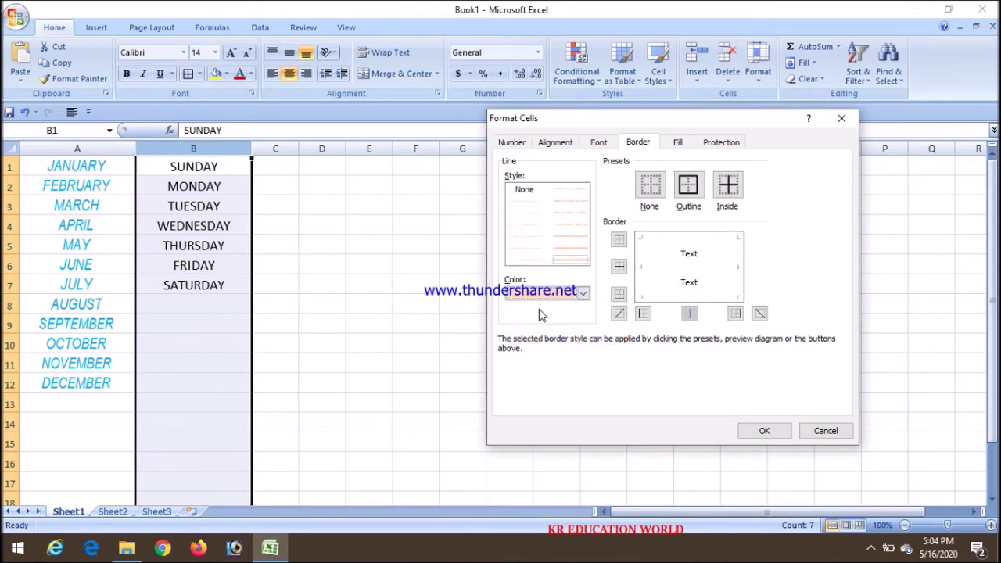
pyautogui.click(622, 242)
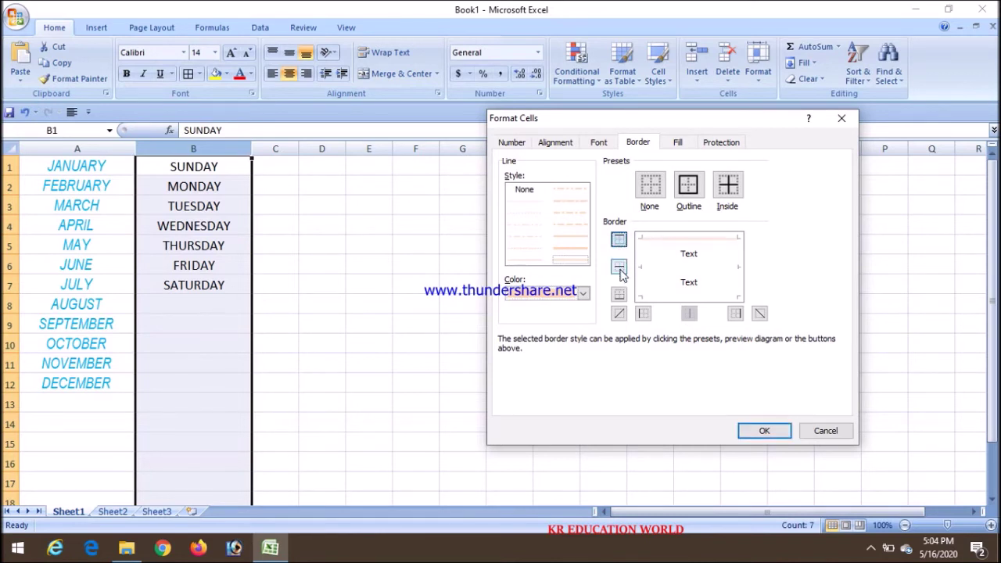
pyautogui.click(619, 268)
pyautogui.click(619, 295)
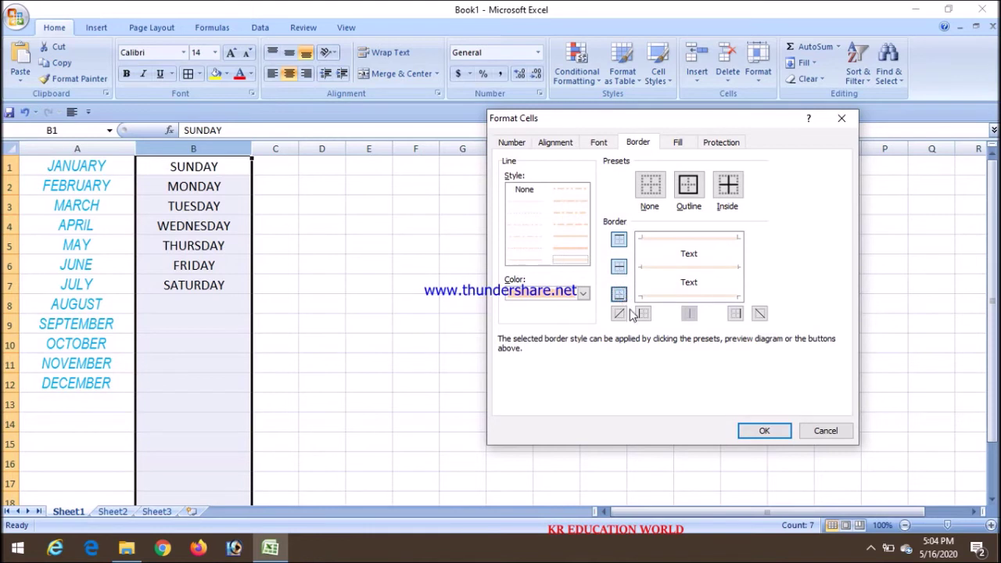
pyautogui.click(735, 314)
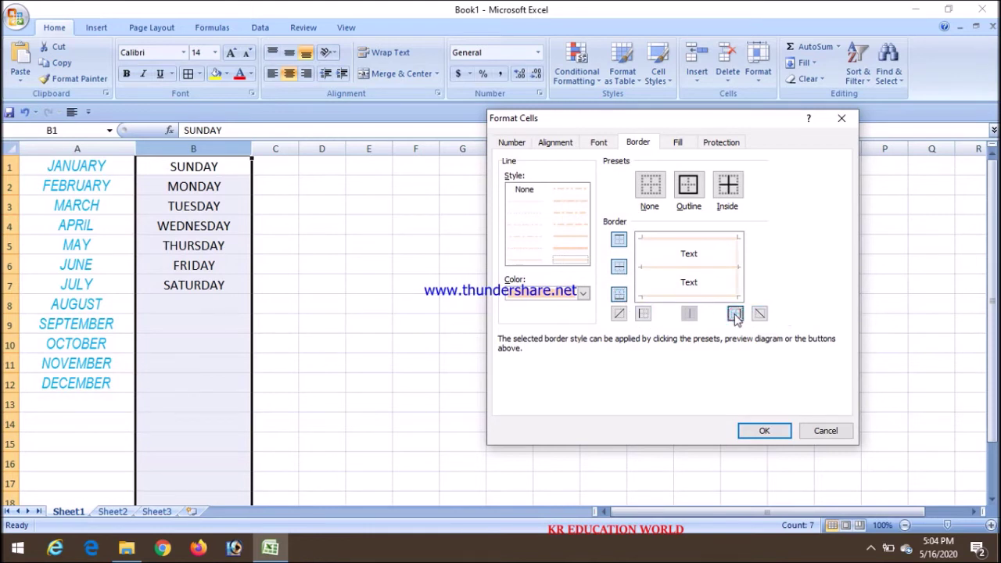
pyautogui.click(689, 317)
pyautogui.click(643, 313)
pyautogui.click(645, 283)
pyautogui.click(696, 269)
pyautogui.click(765, 431)
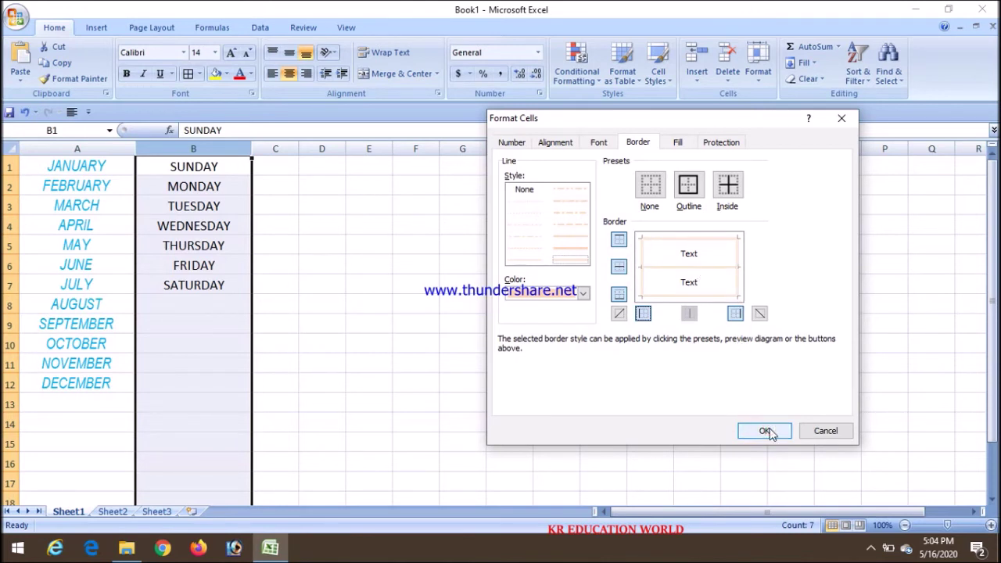
pyautogui.click(338, 232)
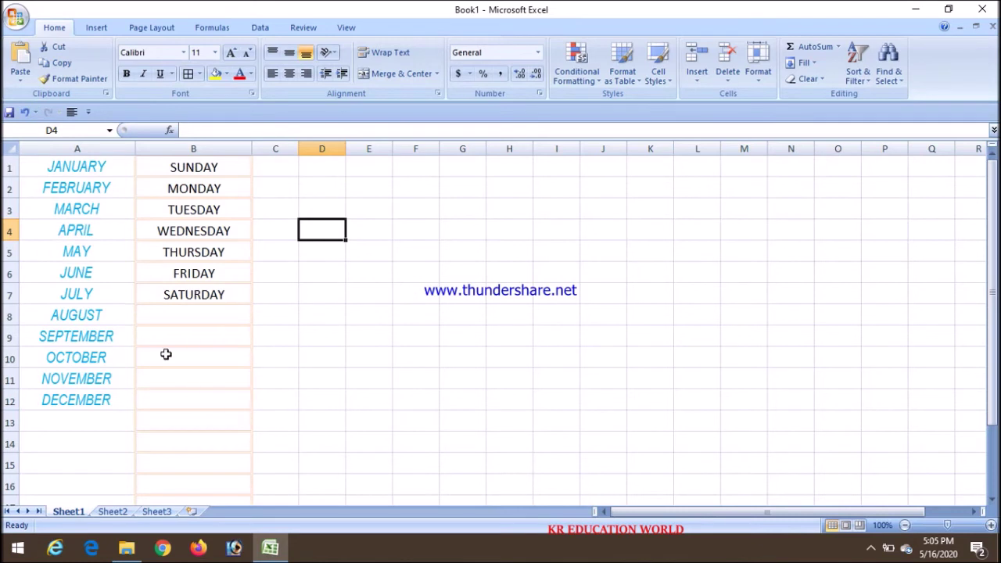
# - Select columns A and B together and open the Format Cells dialog
pyautogui.click(402, 352)
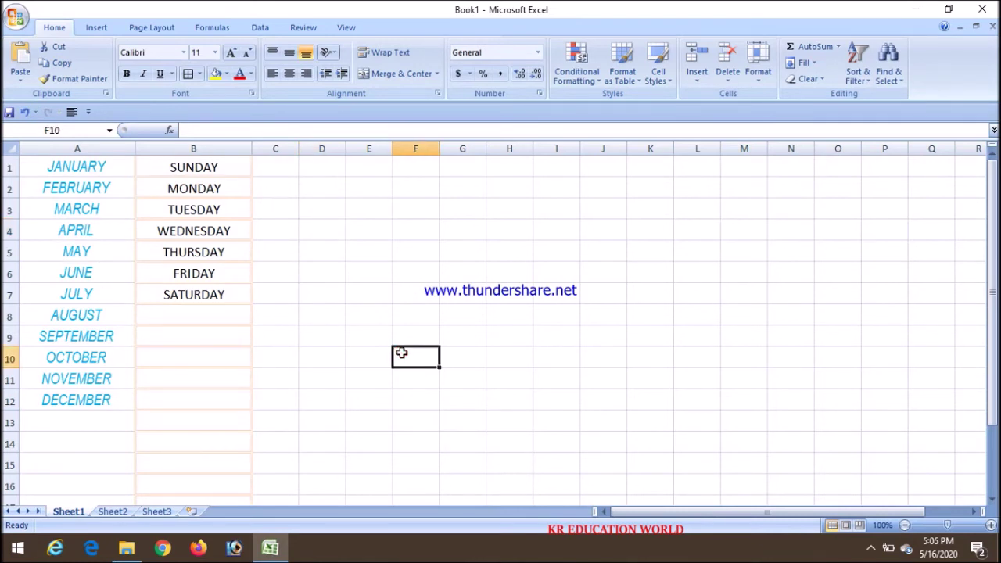
pyautogui.click(225, 148)
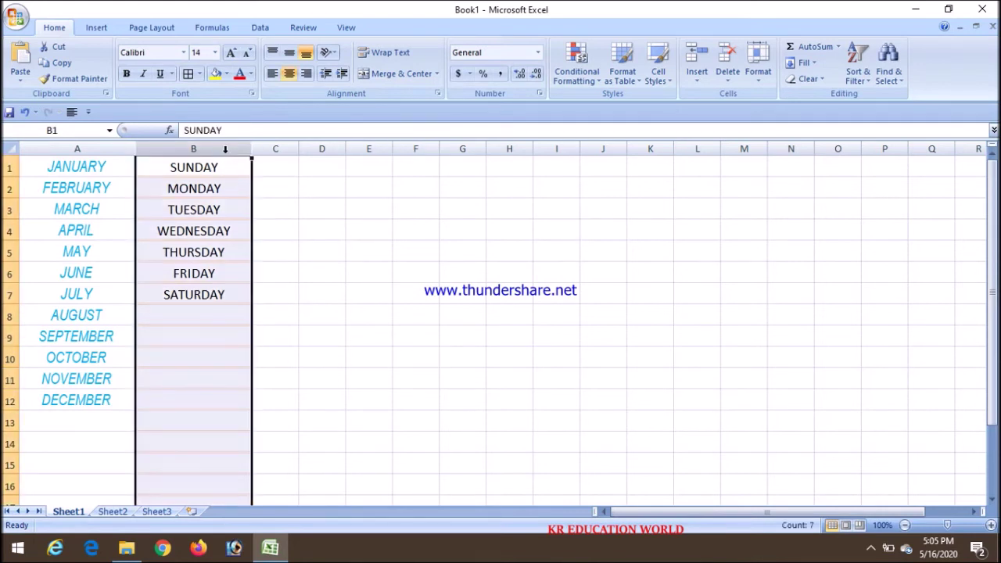
pyautogui.hotkey('shift', 'Left')
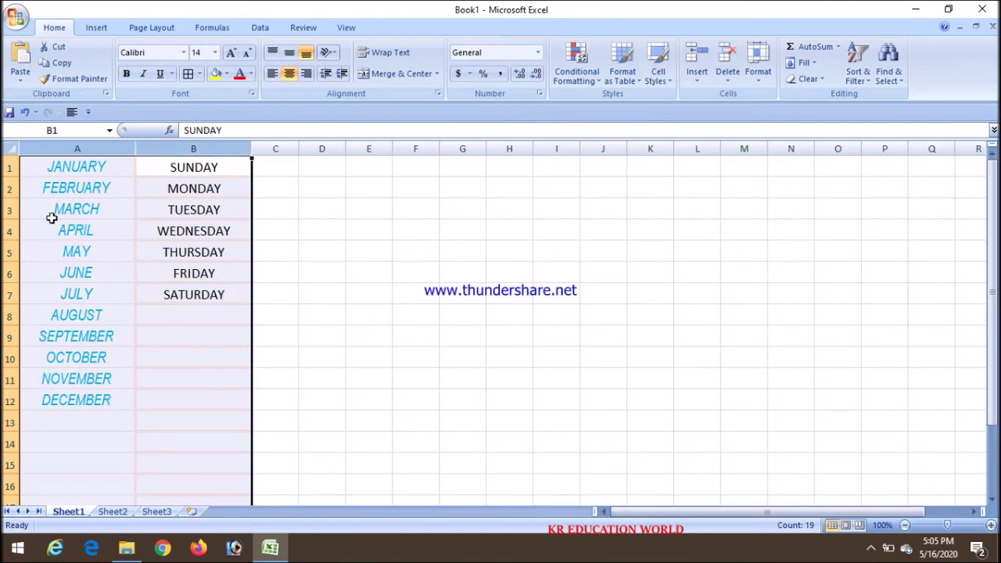
pyautogui.click(252, 93)
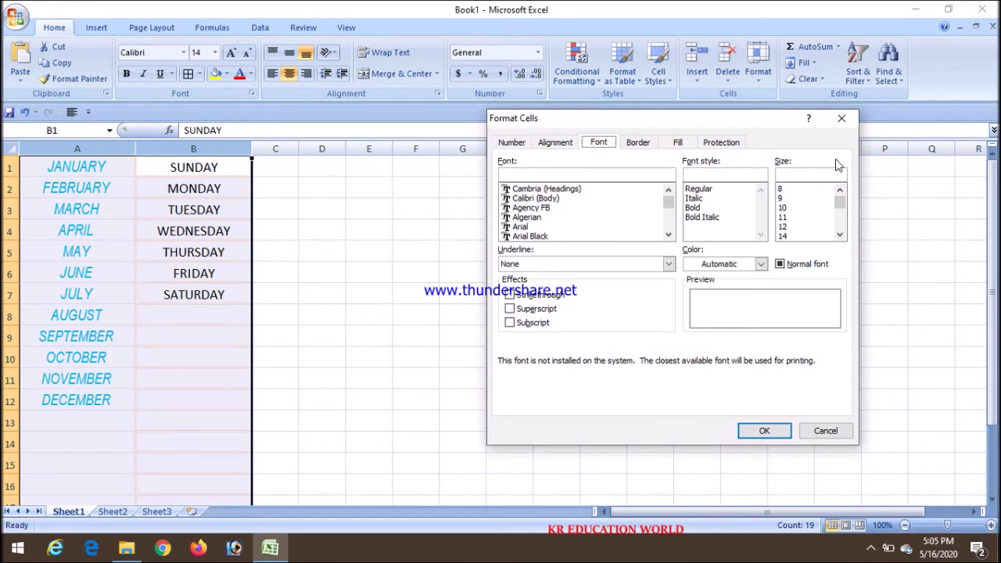
# - On the Fill tab, pick yellow, then set a horizontal two-colour blue gradient via Fill Effects
pyautogui.click(640, 144)
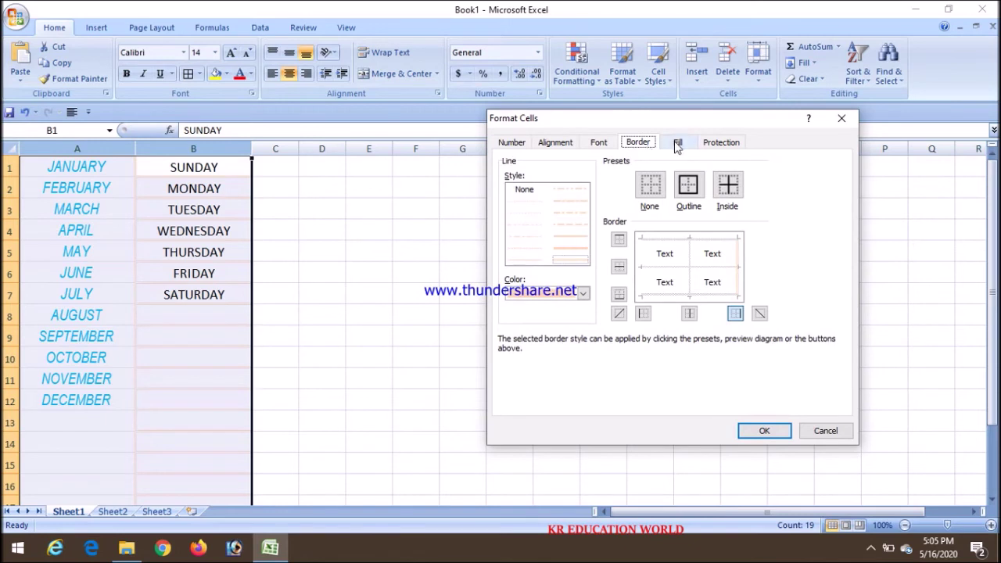
pyautogui.click(677, 145)
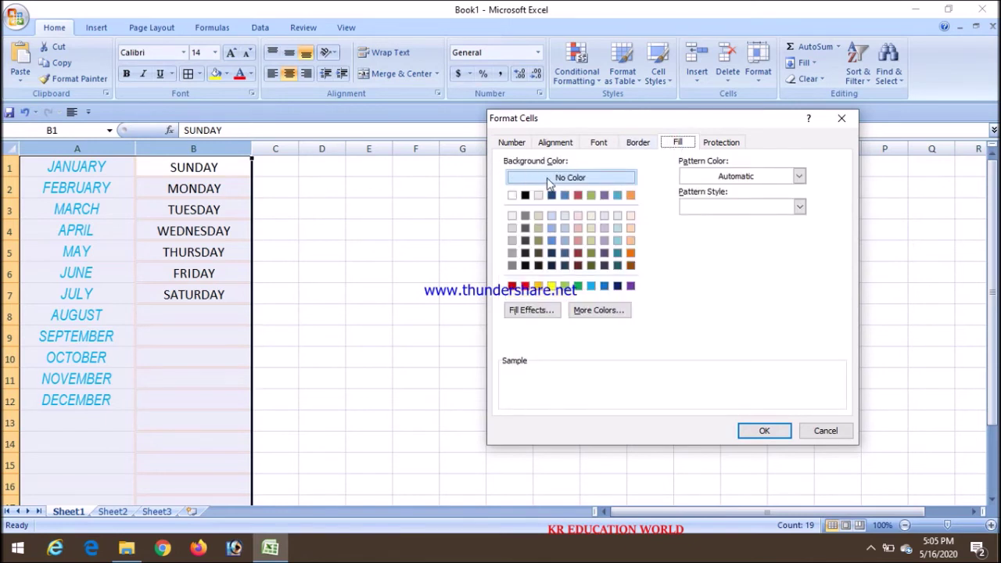
pyautogui.click(551, 286)
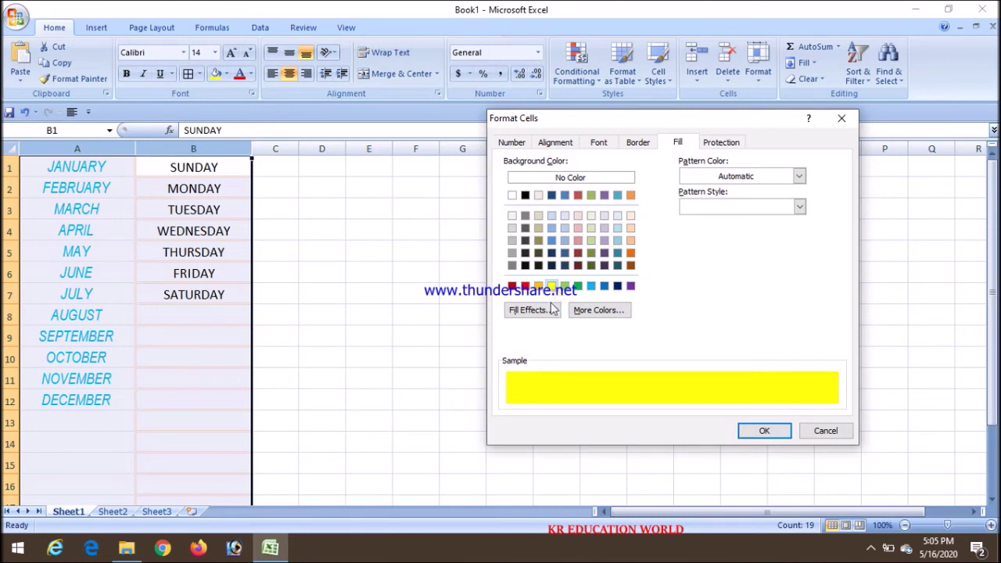
pyautogui.click(546, 311)
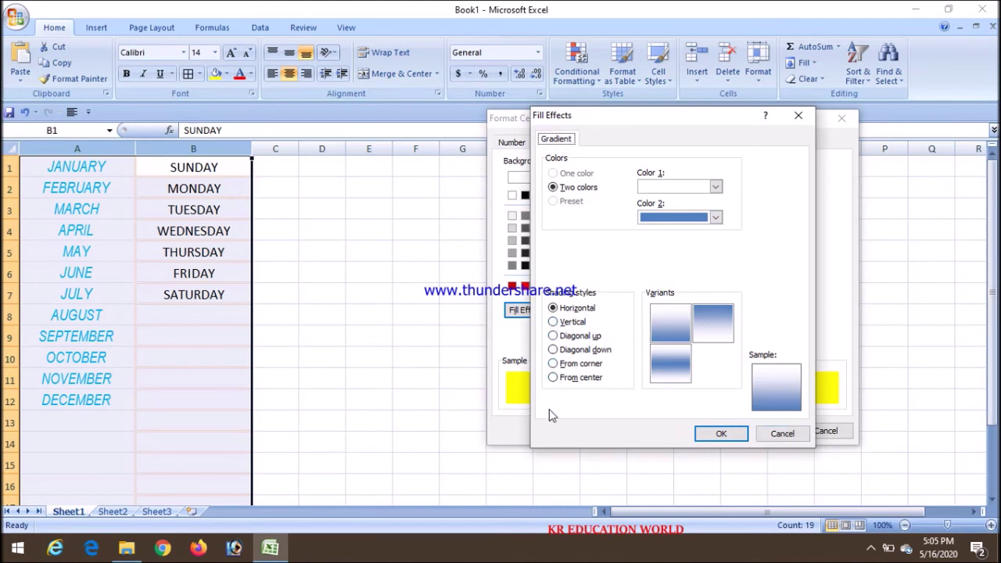
pyautogui.click(720, 434)
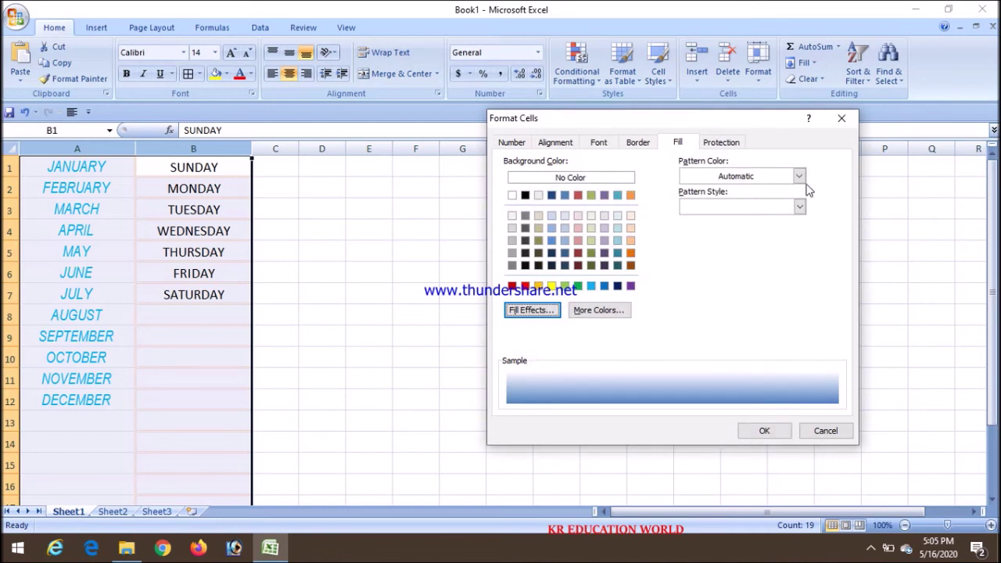
pyautogui.click(799, 176)
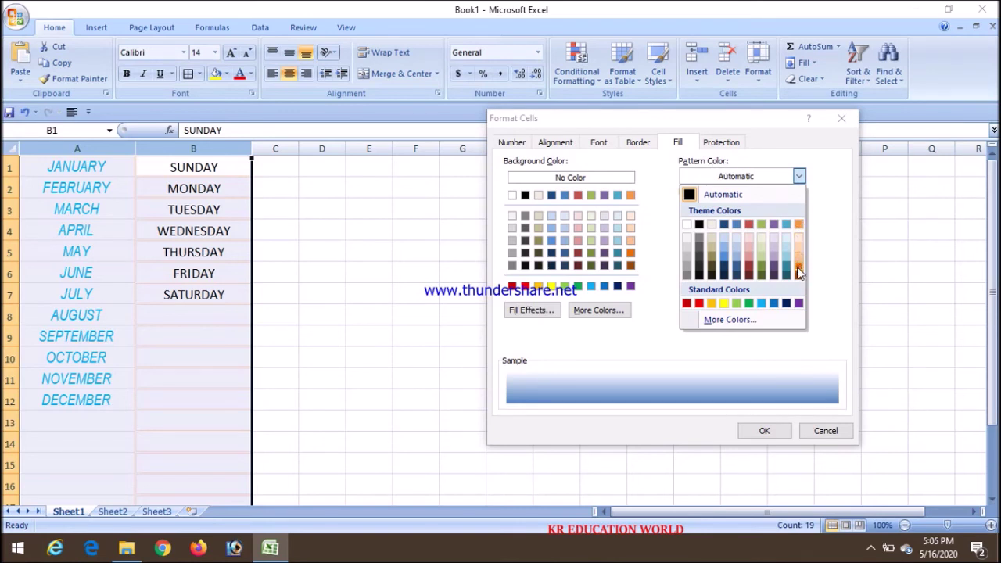
# - Give columns A–B a light peach thin crosshatch pattern over a gray background colour
pyautogui.click(712, 225)
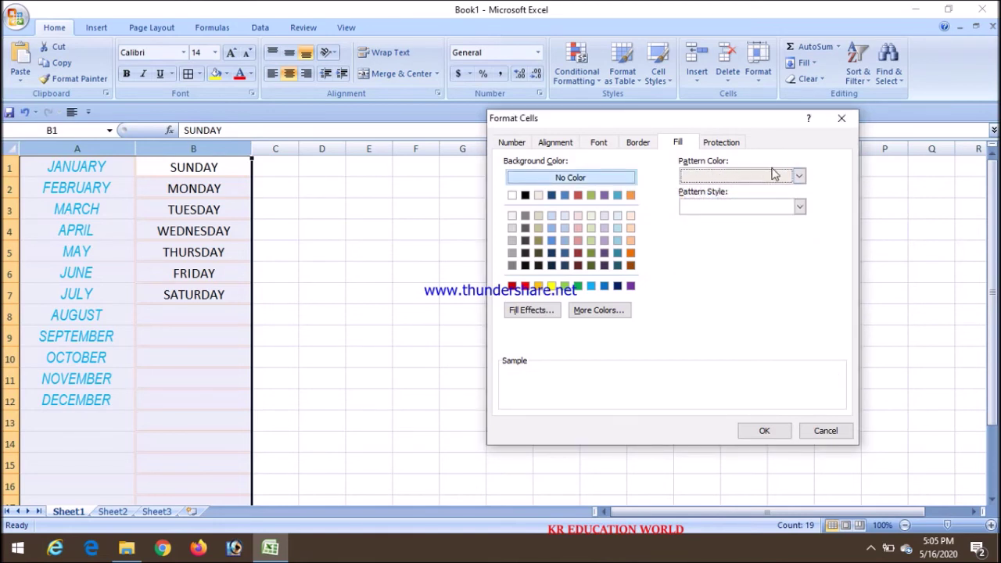
pyautogui.click(800, 208)
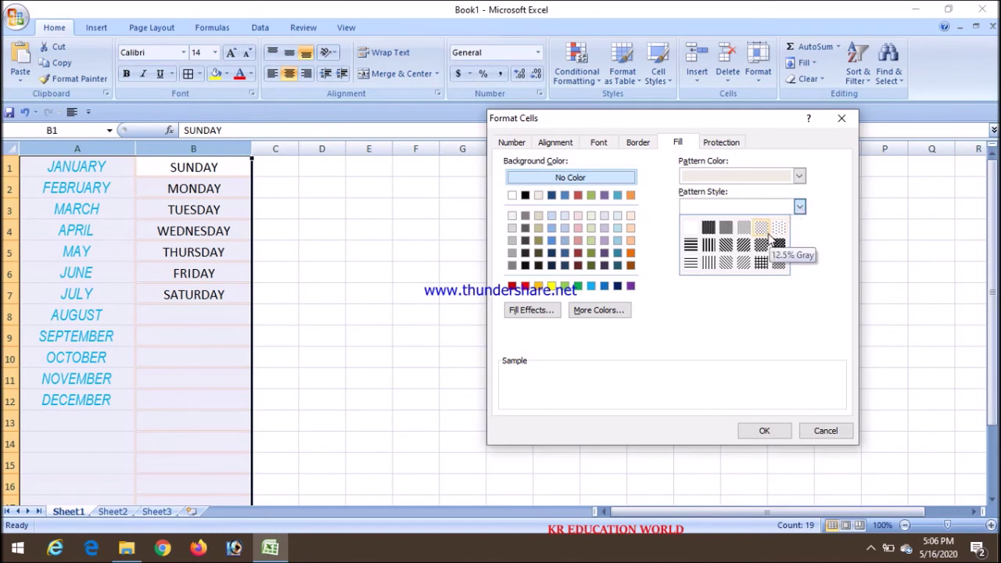
pyautogui.click(762, 264)
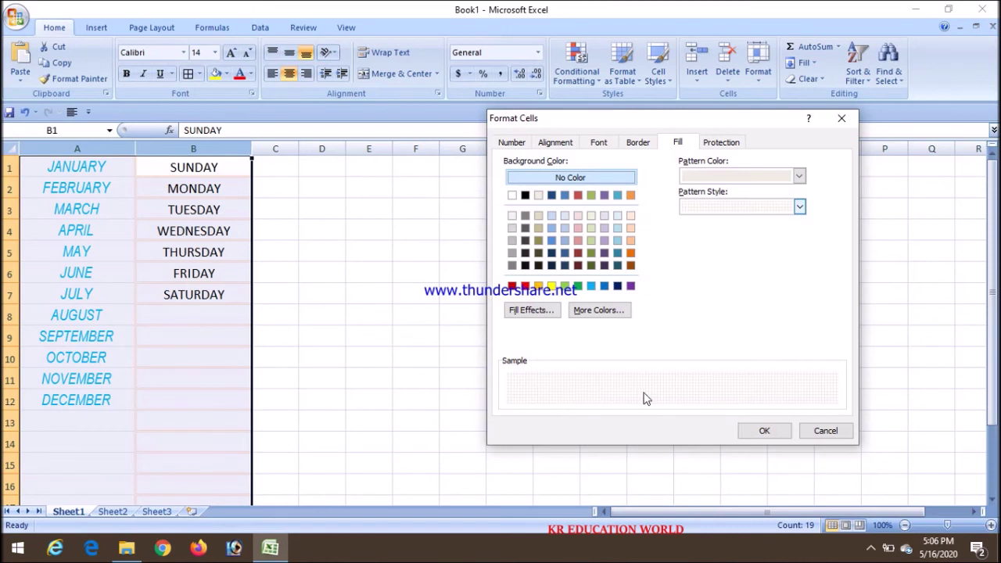
pyautogui.click(617, 216)
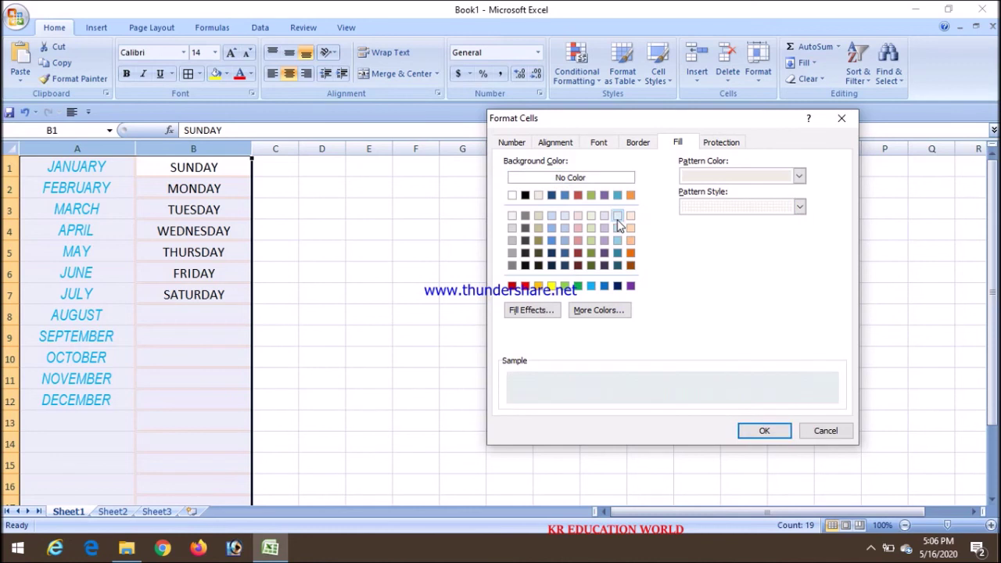
pyautogui.click(579, 219)
pyautogui.click(539, 216)
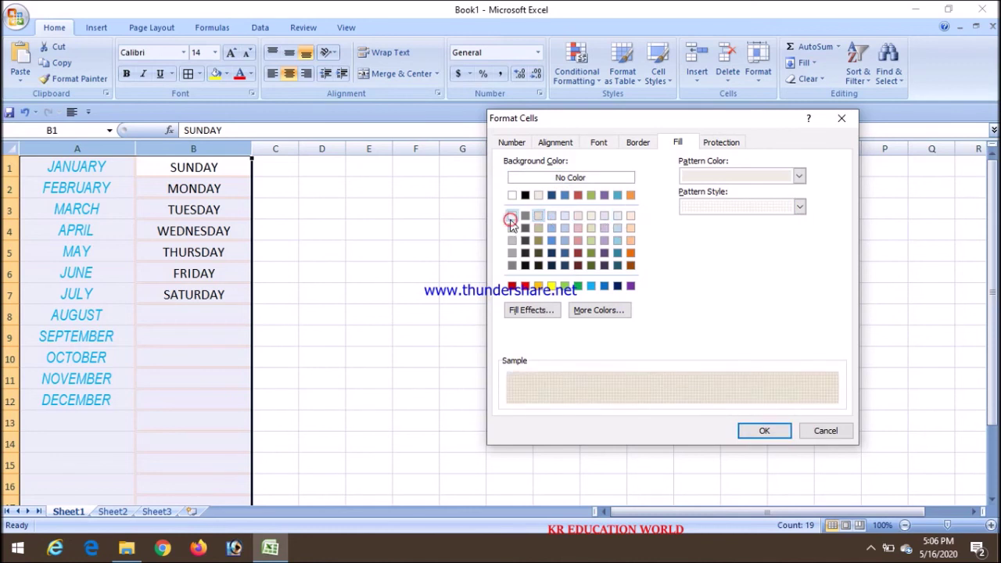
pyautogui.click(511, 218)
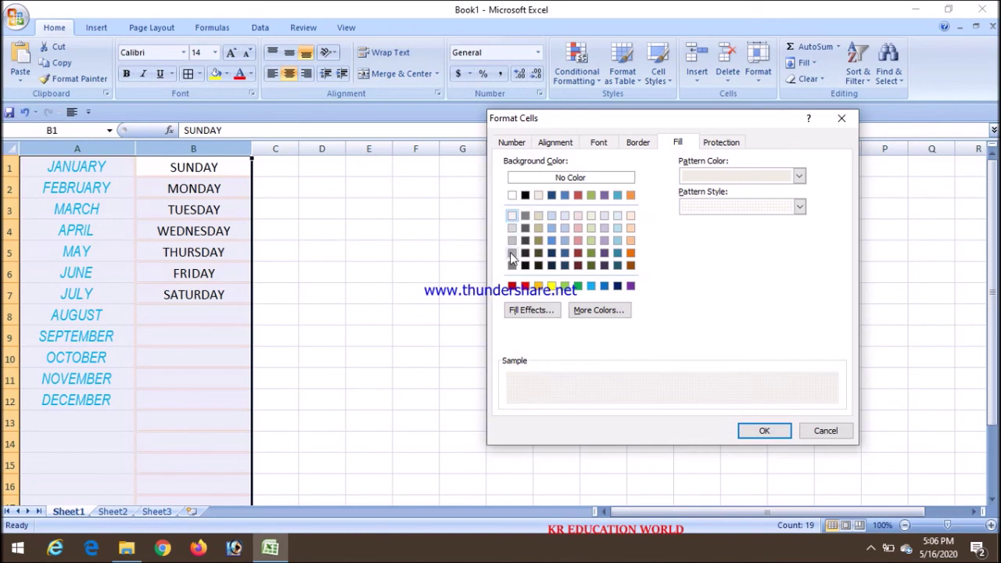
pyautogui.click(511, 253)
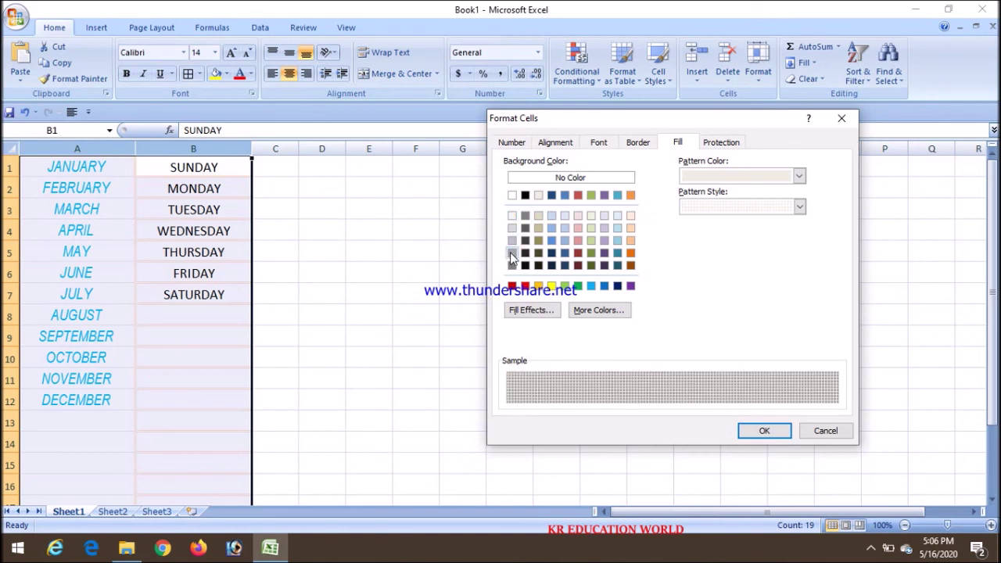
pyautogui.click(760, 433)
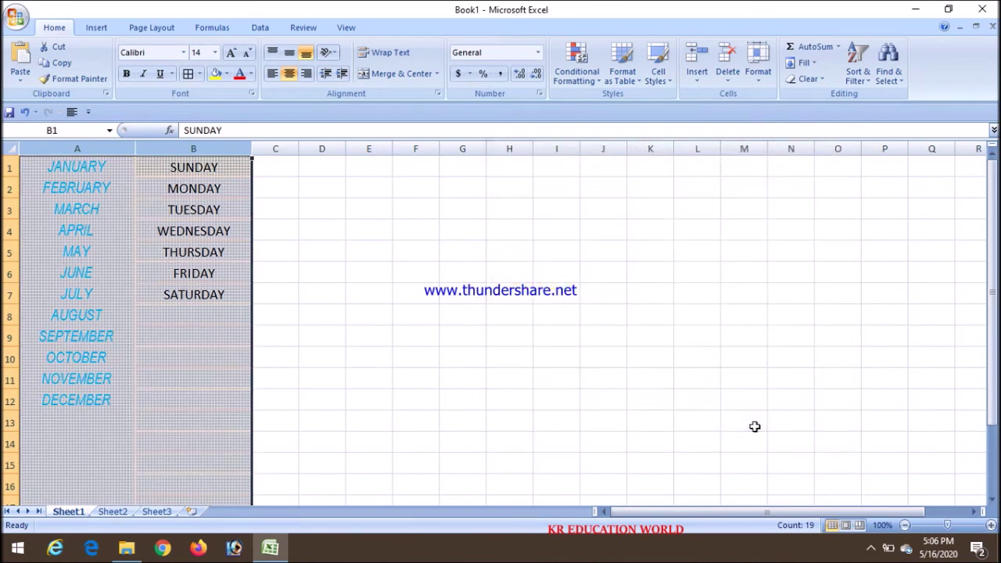
pyautogui.click(321, 353)
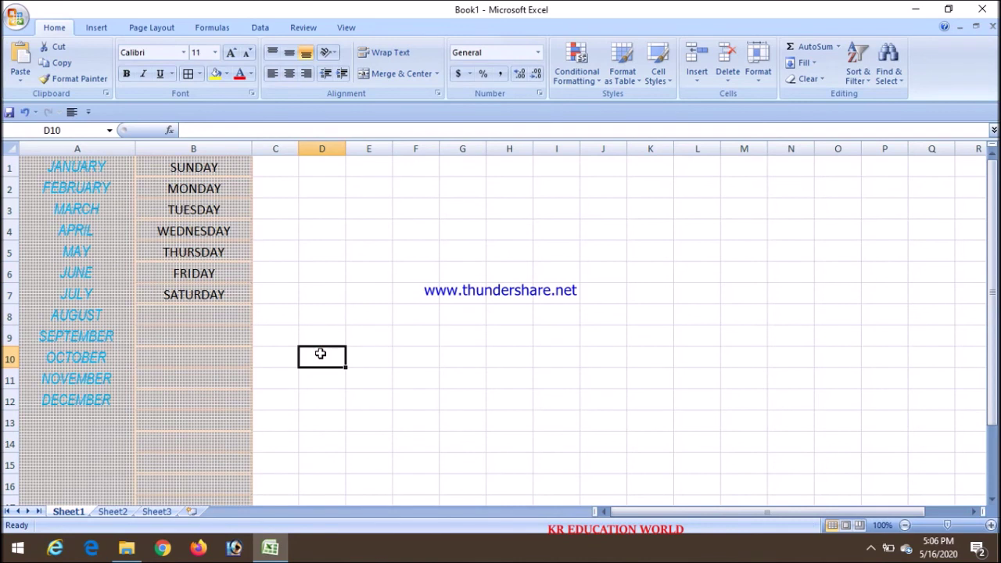